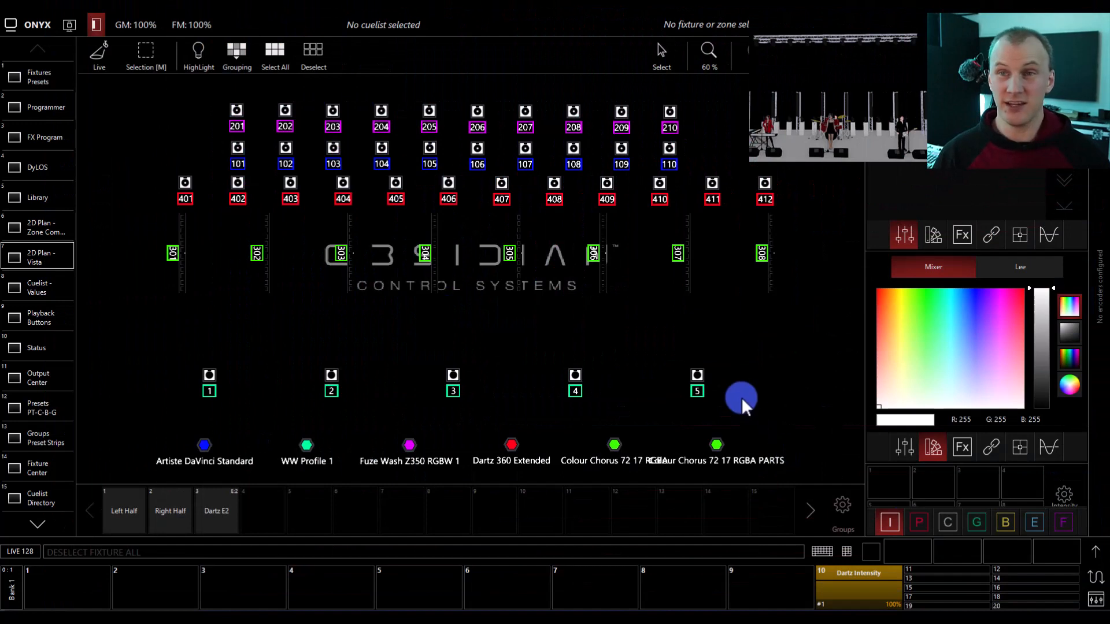
- Box-select fixtures 201 to 210 on the 2D plan from either end of the row, clearing the selection after each pass
left_click_drag(216, 89, 695, 137)
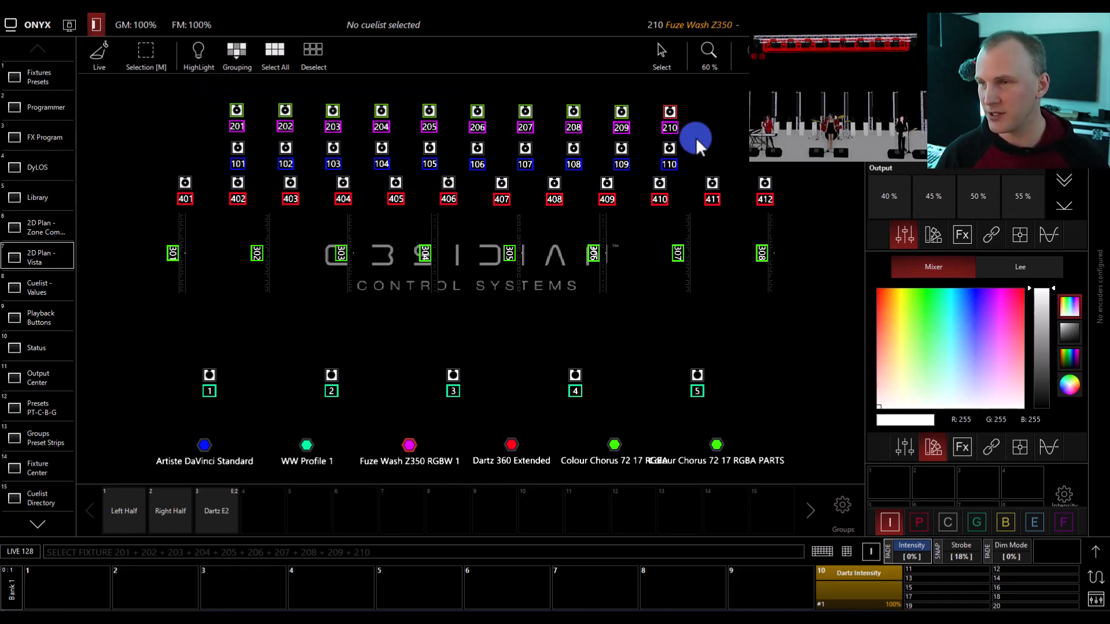
left_click(696, 137)
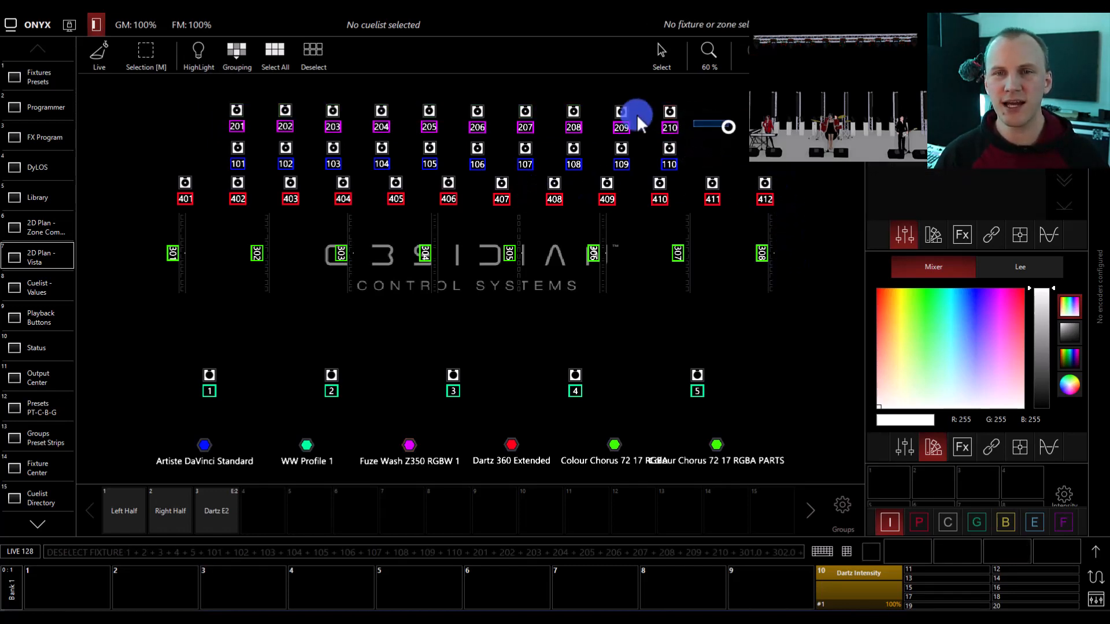
left_click_drag(636, 114, 165, 86)
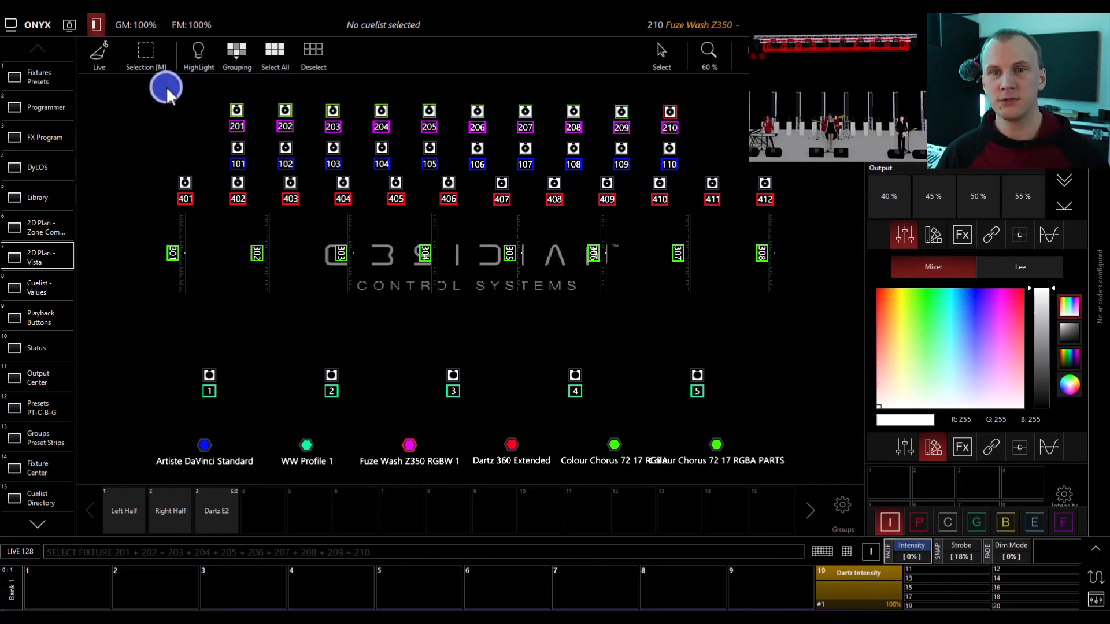
left_click(166, 86)
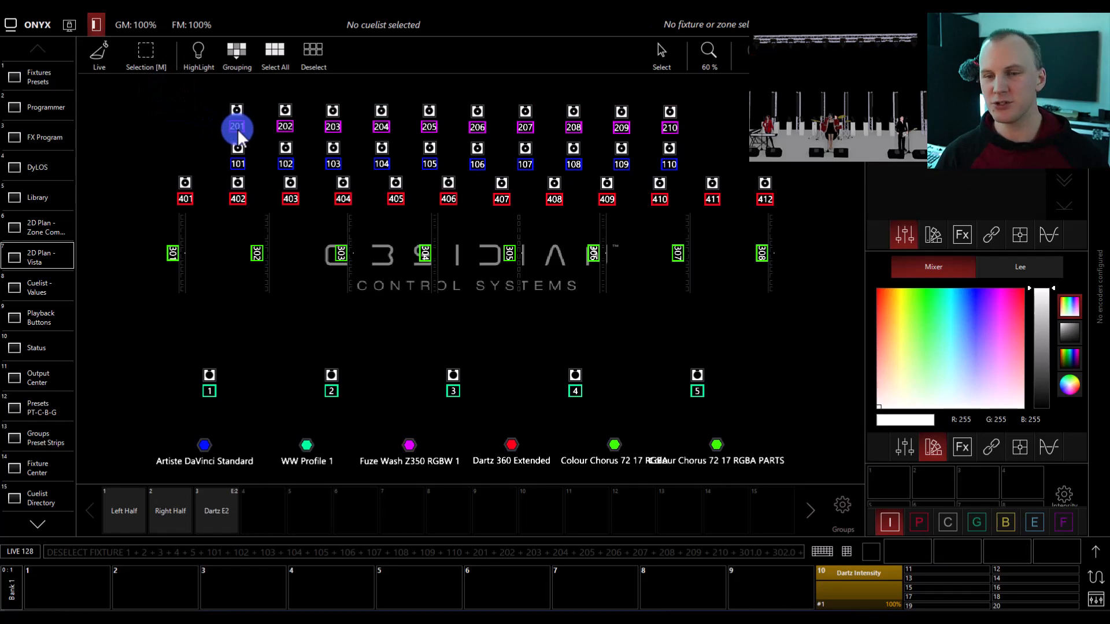
- Select fixtures 201 through 210 with a keypad command, and clear the selection
left_click(847, 551)
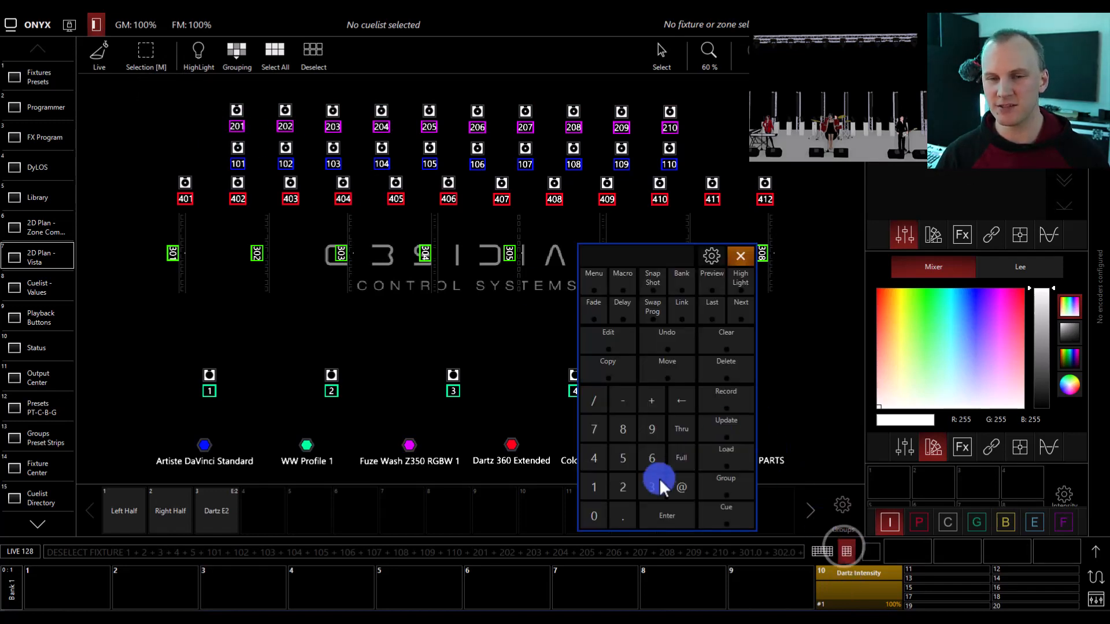
left_click(624, 485)
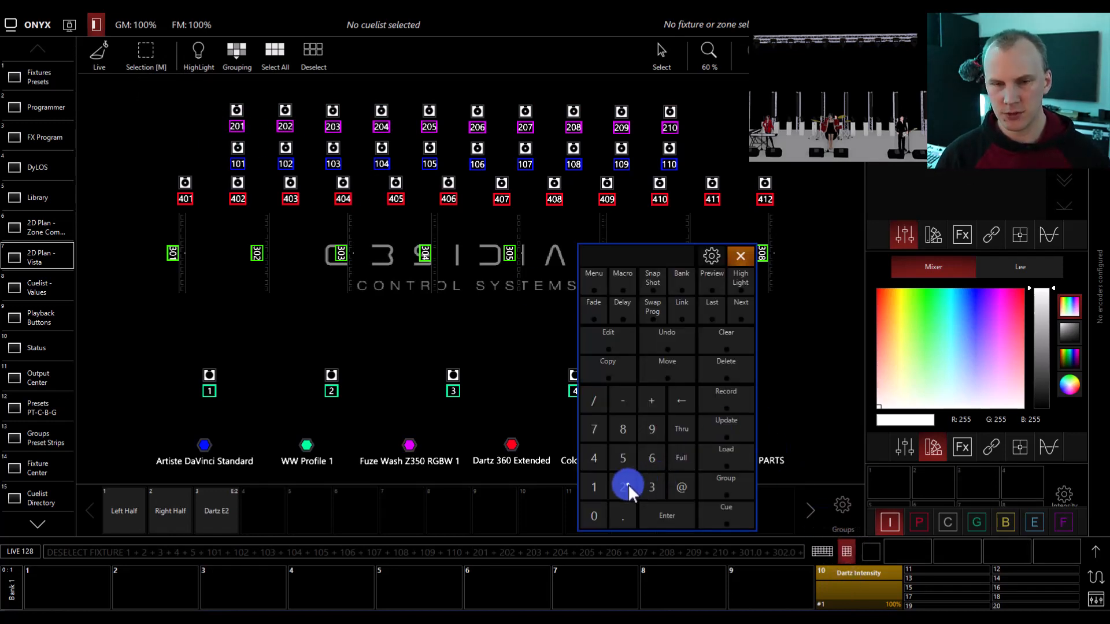
left_click(601, 514)
left_click(594, 485)
left_click(673, 431)
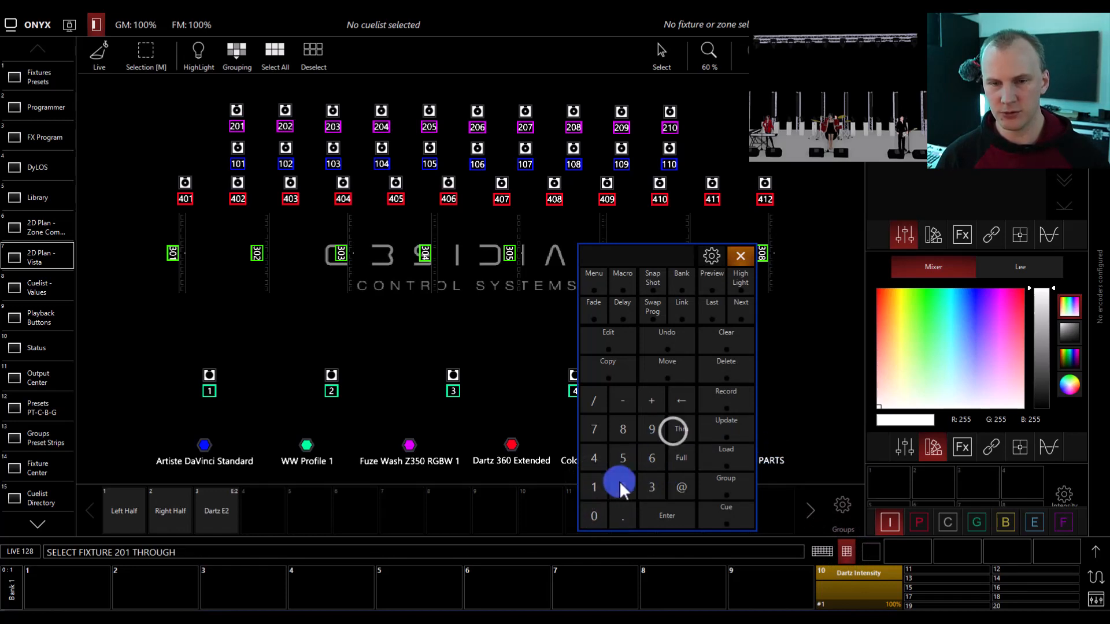
left_click(620, 483)
left_click(587, 492)
left_click(591, 514)
left_click(661, 513)
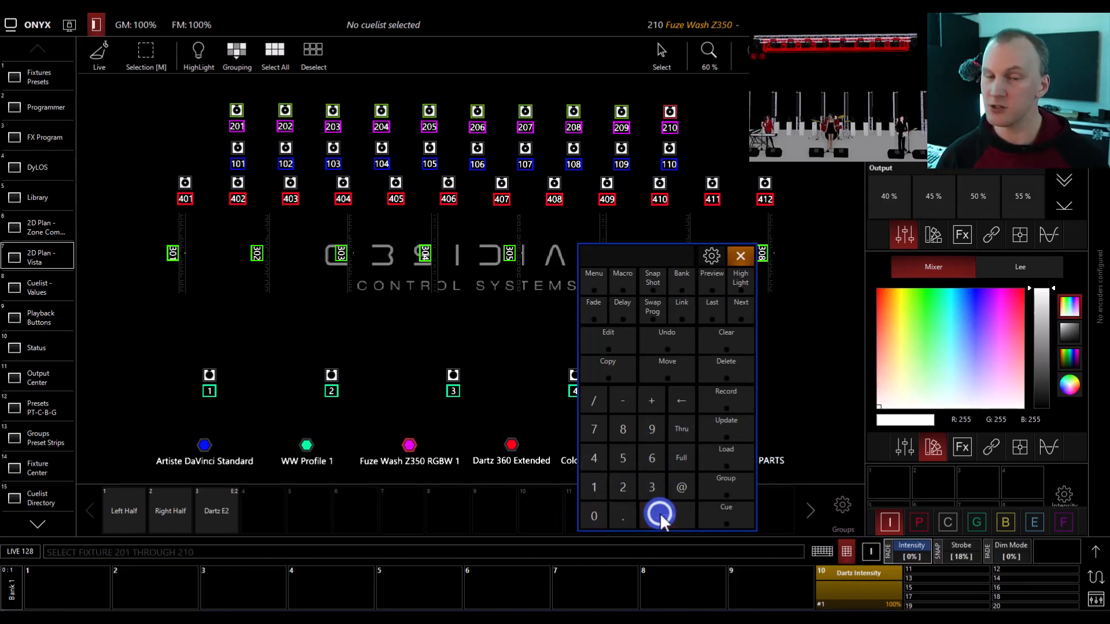
left_click(746, 337)
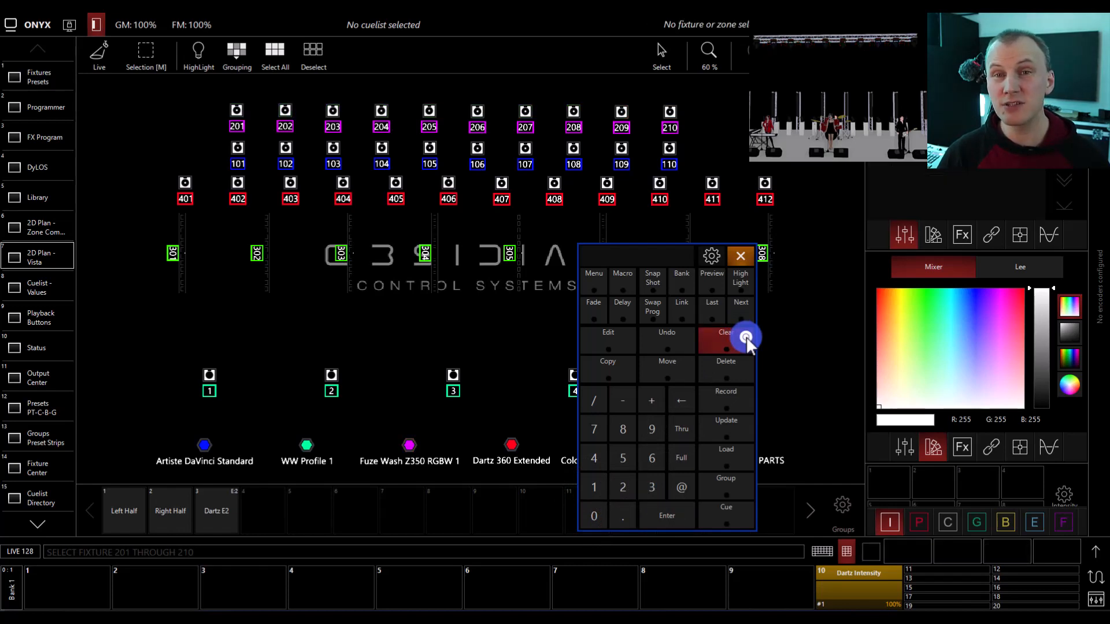
- Select the same fixtures in reverse order, 210 through 201, with a keypad command, and clear the selection
left_click(630, 484)
left_click(604, 490)
left_click(598, 511)
left_click(676, 428)
left_click(632, 485)
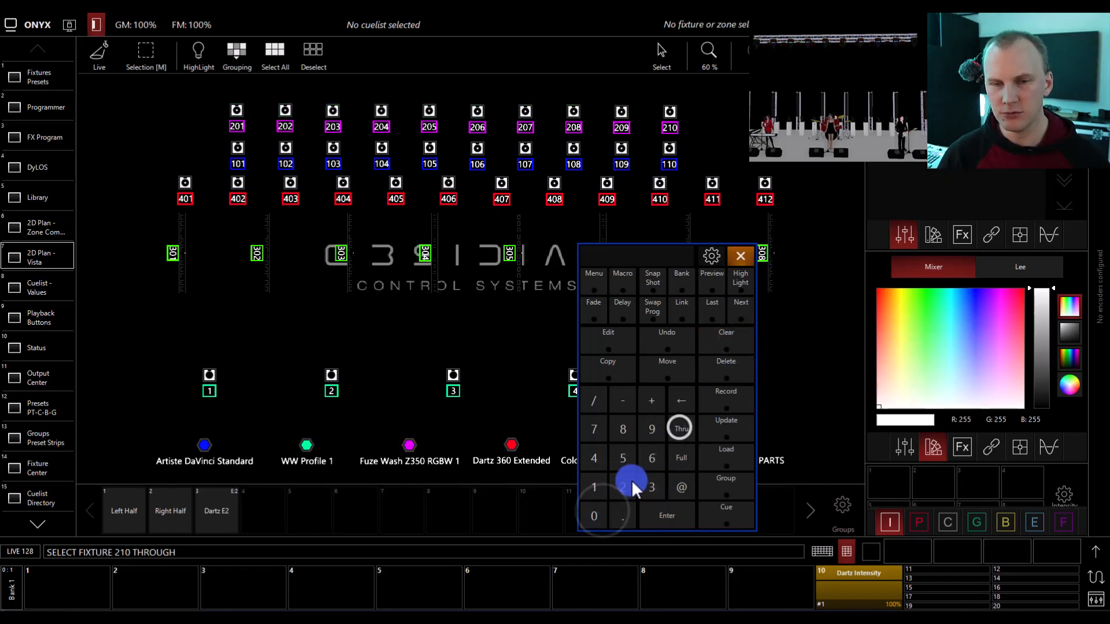
left_click(602, 515)
left_click(594, 489)
left_click(663, 515)
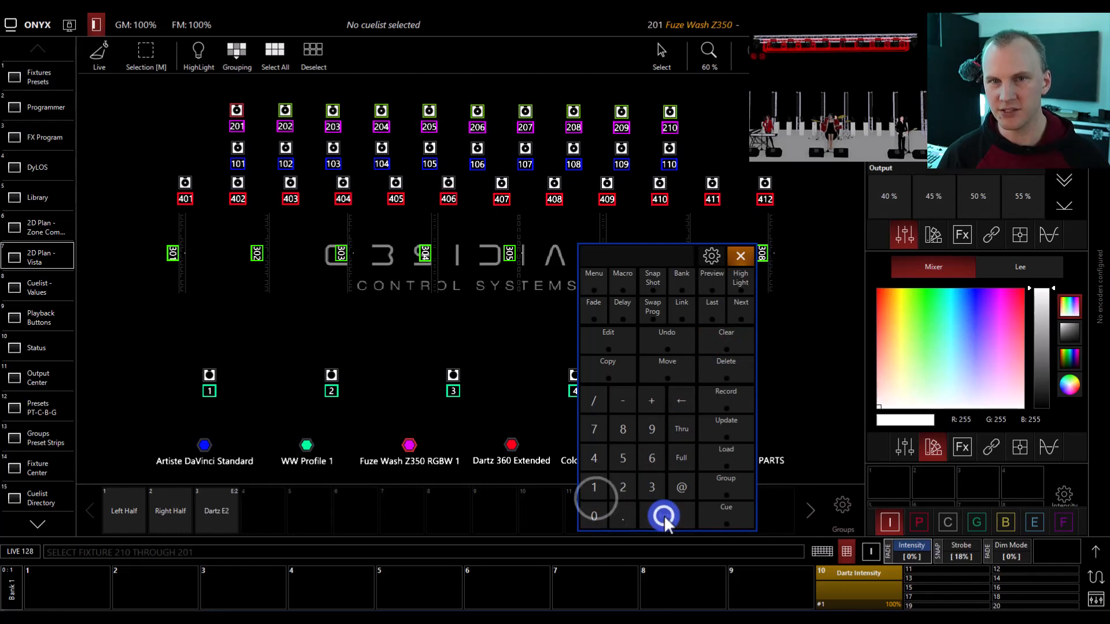
left_click(652, 401)
left_click(724, 347)
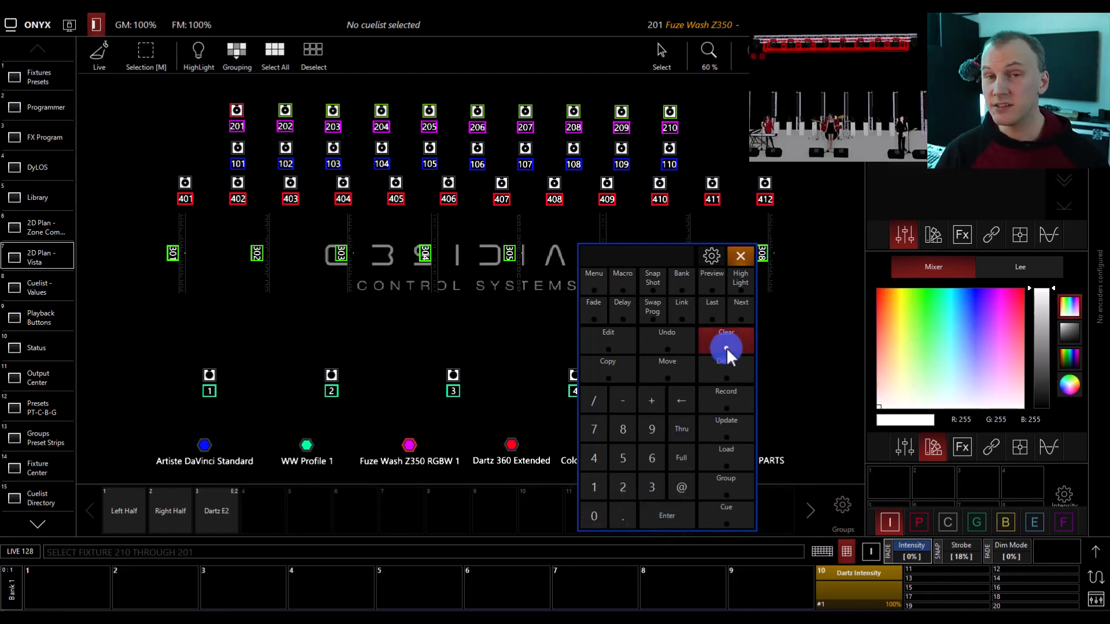
- Select the 201–210 fixtures individually on the plan in a custom order: 202, 203, 204, 201, 205 to 208, 210, and 209
left_click(296, 118)
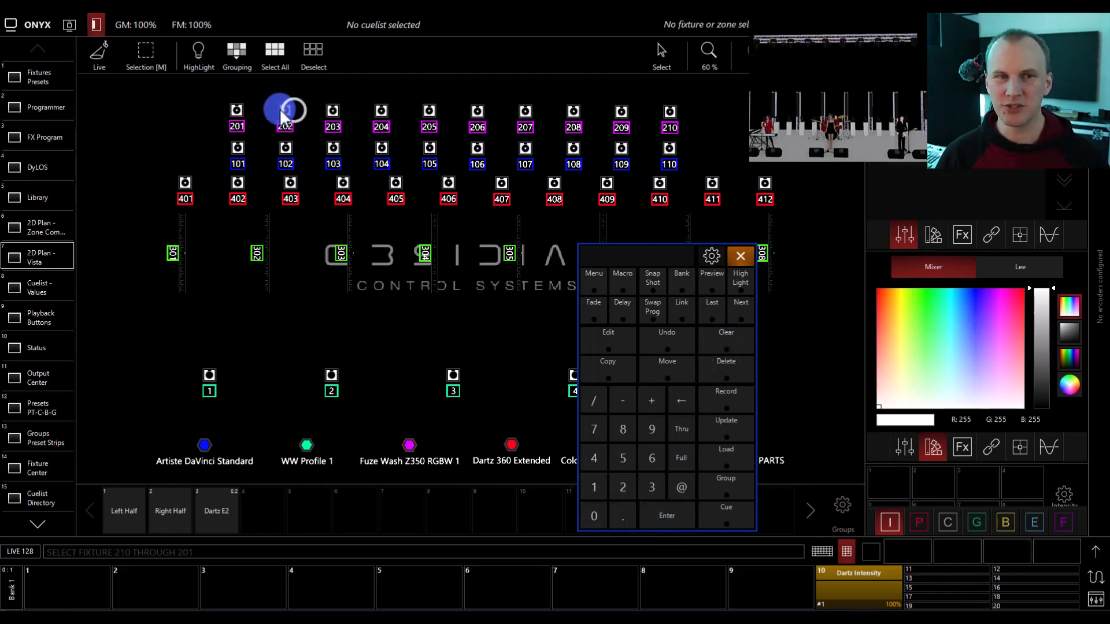
left_click(331, 113)
left_click(378, 109)
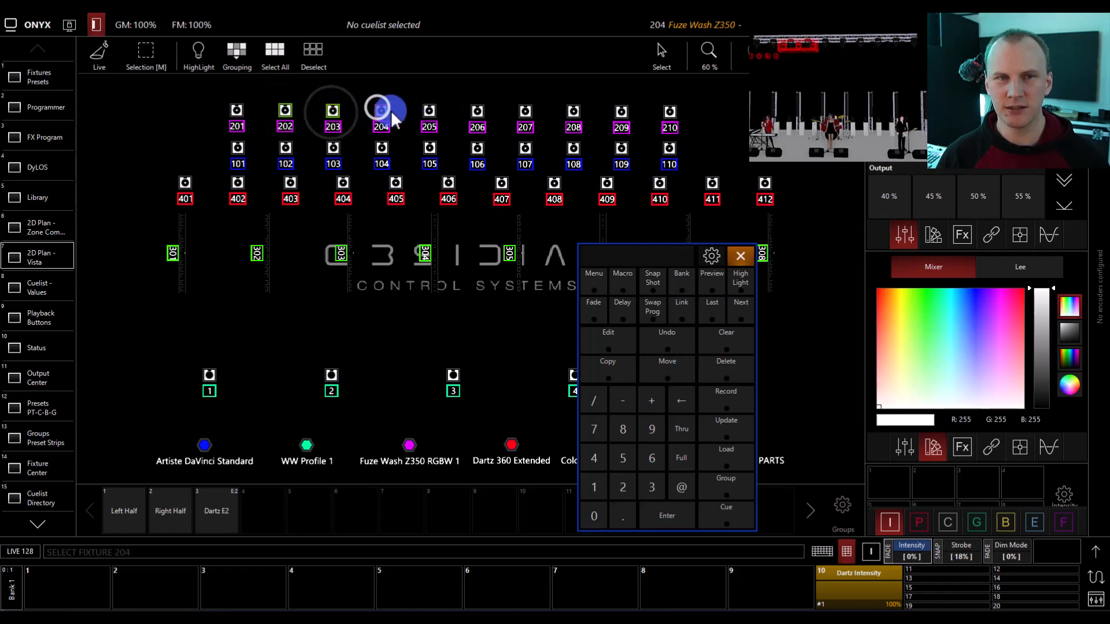
left_click(236, 111)
left_click(435, 110)
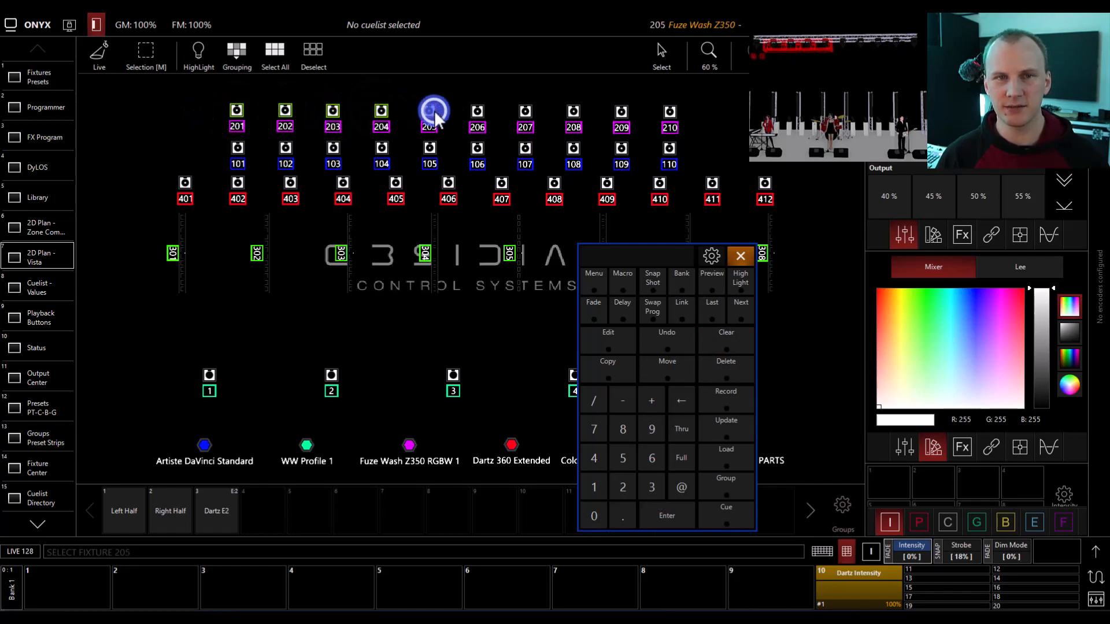
left_click(483, 108)
left_click(523, 109)
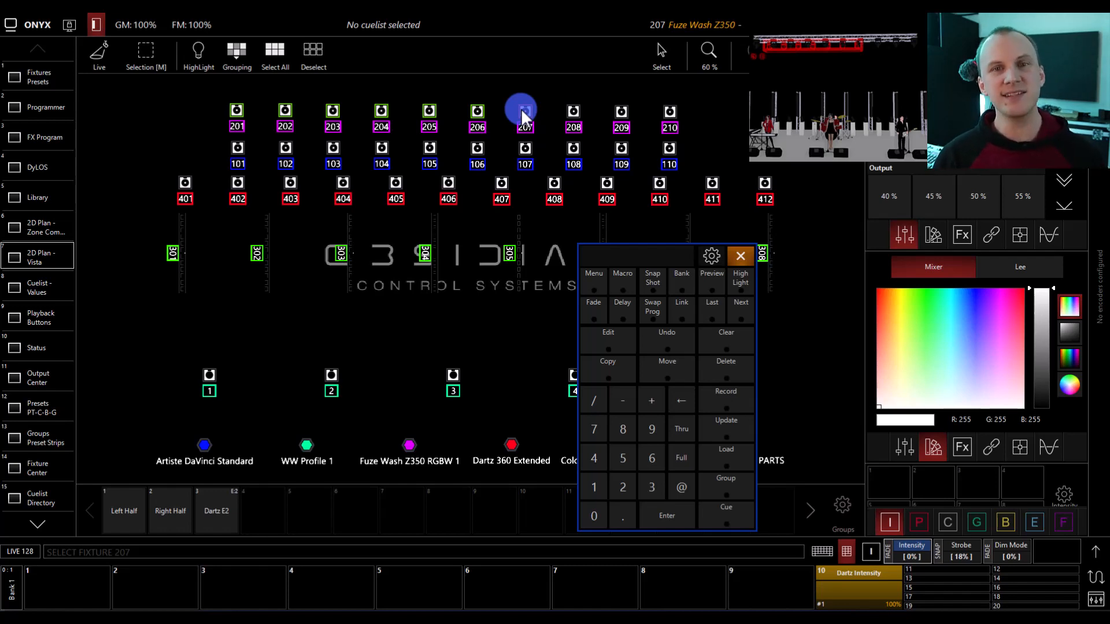
left_click(572, 113)
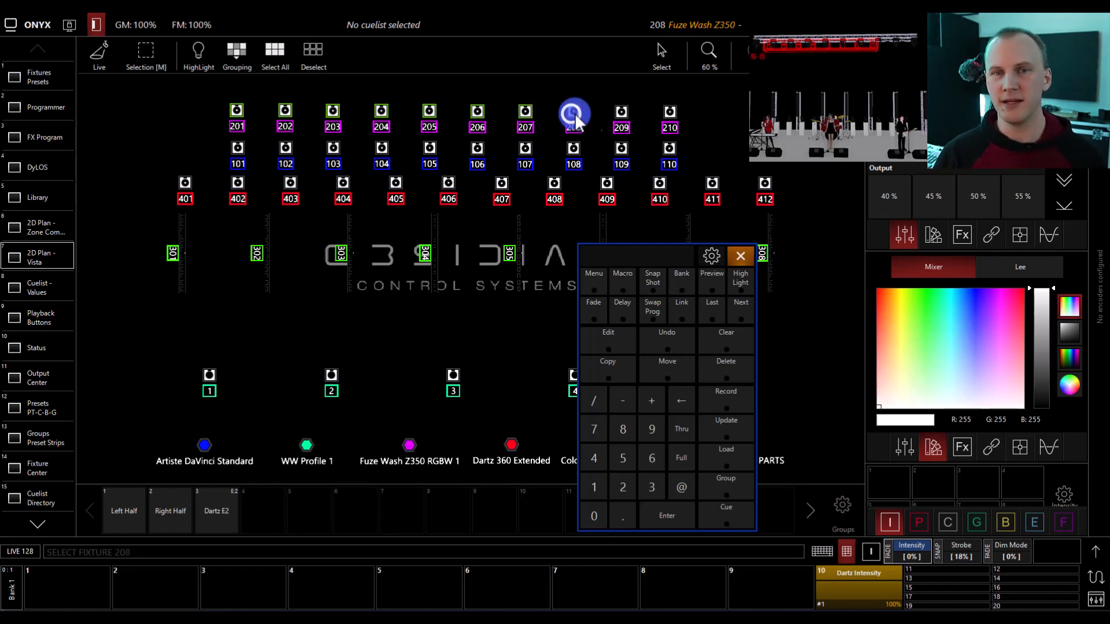
left_click(622, 118)
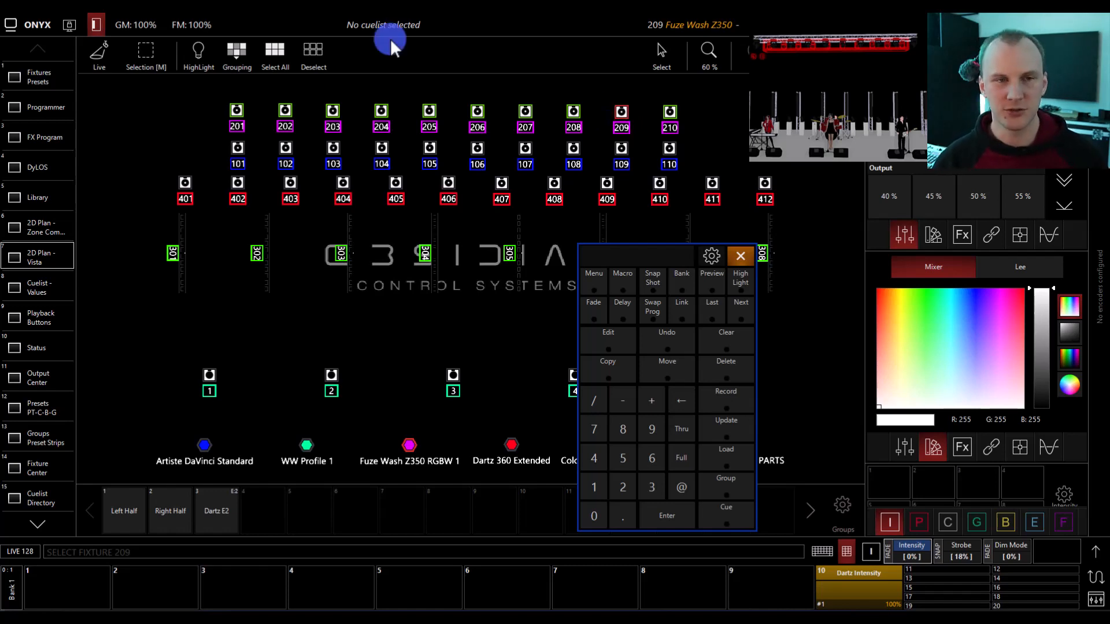
- Examine the selected fixtures in the Programmer and Fixtures Presets views, and return to the 2D Plan - Vista view
left_click(44, 92)
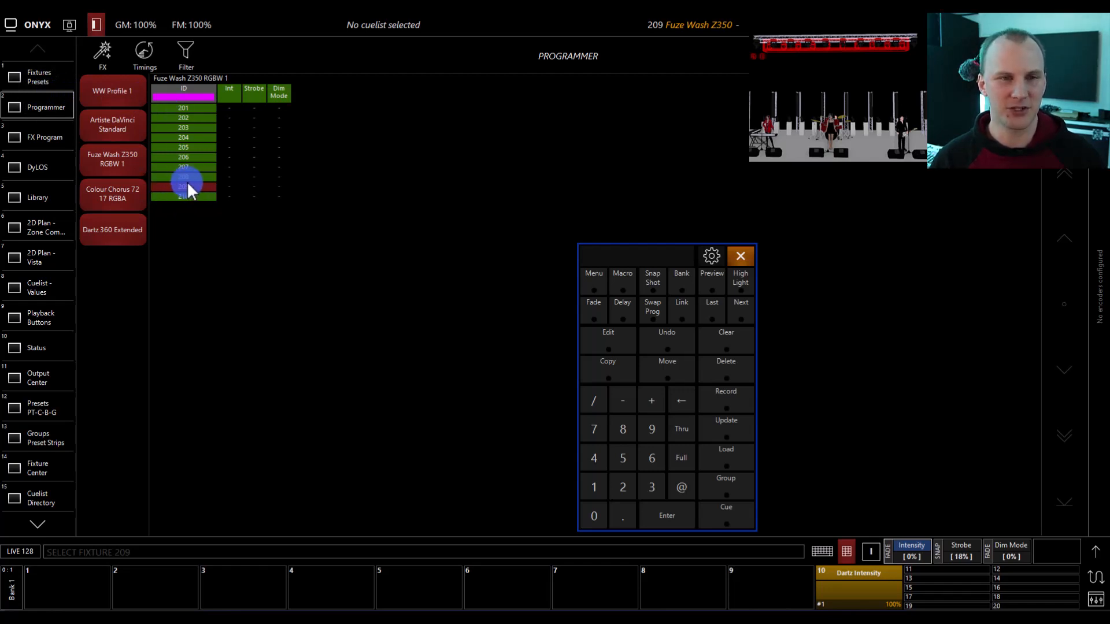
left_click(49, 75)
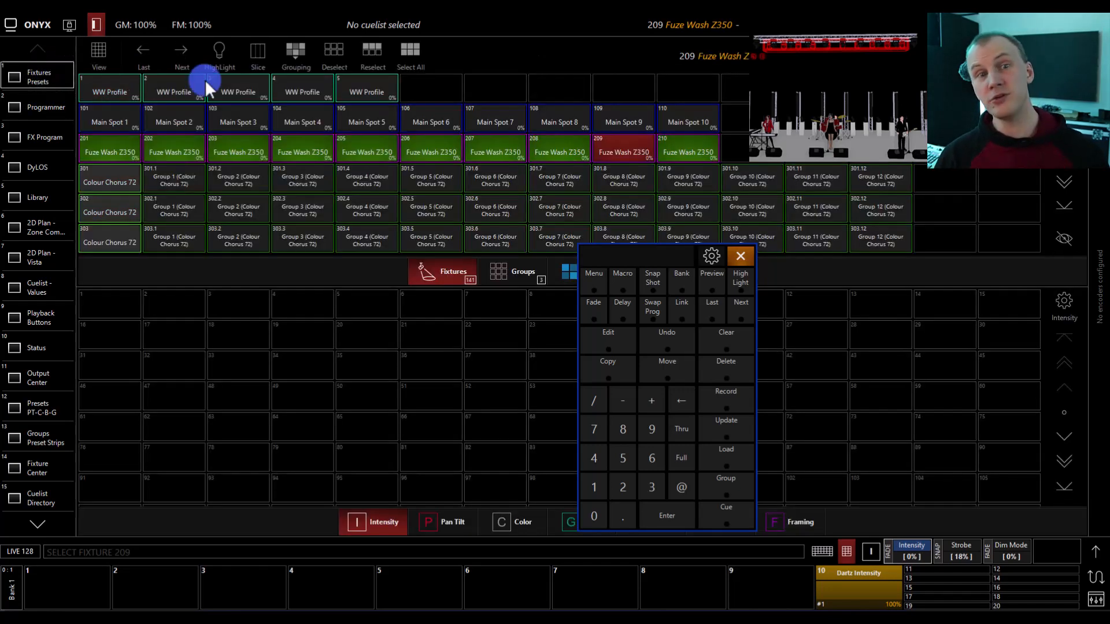
left_click(39, 245)
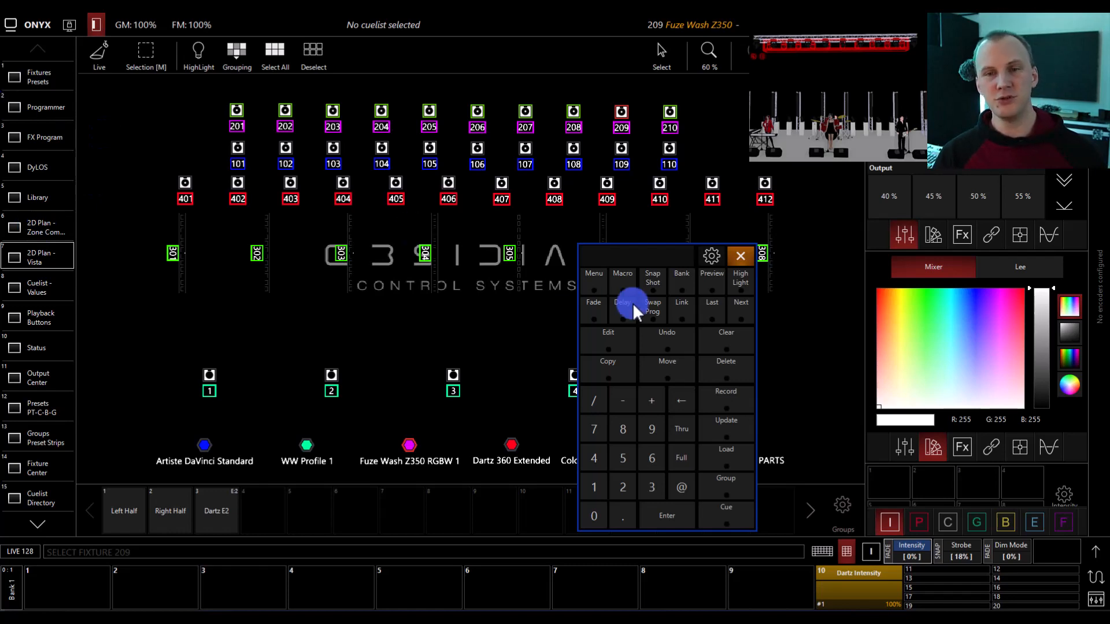
- Clear the selection and select fixtures 209, 207, and 208 in that order on the plan
left_click(750, 343)
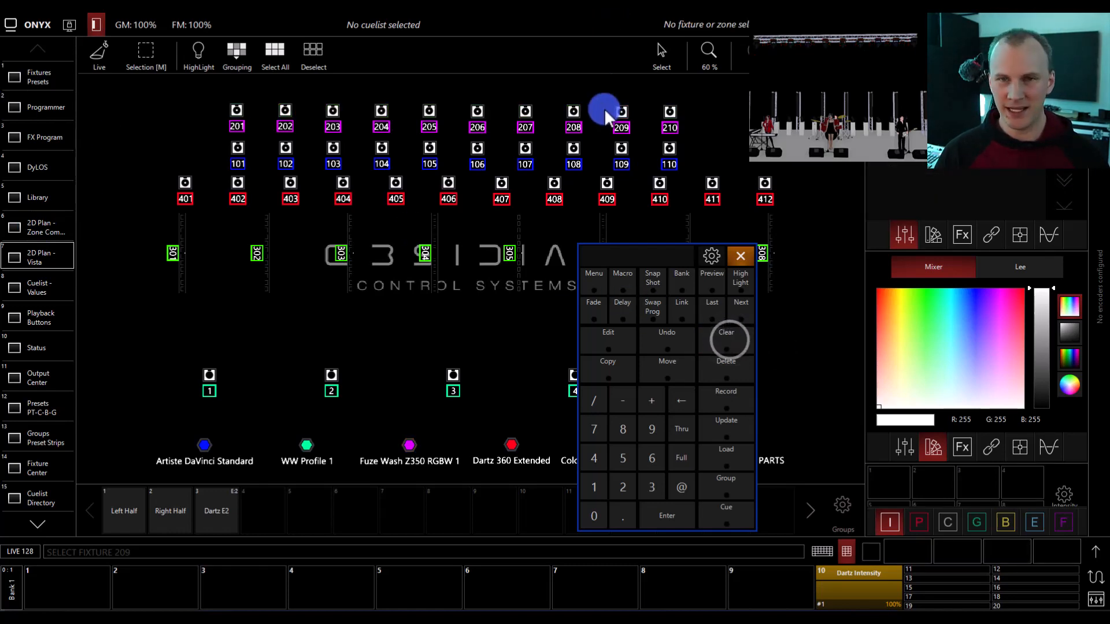
left_click(619, 109)
left_click(524, 110)
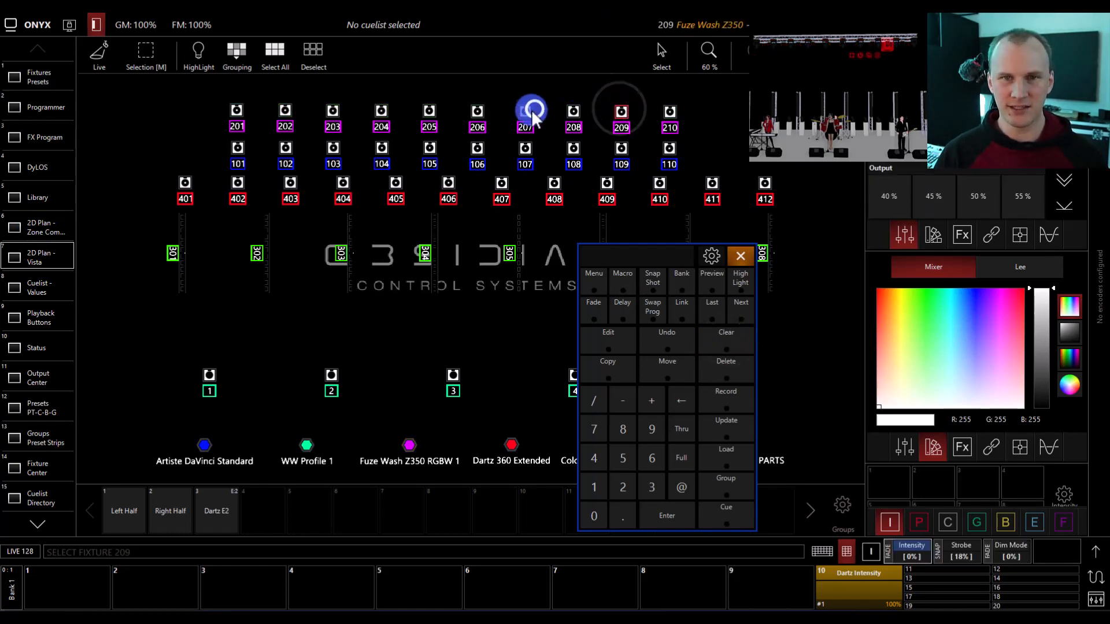
left_click(574, 110)
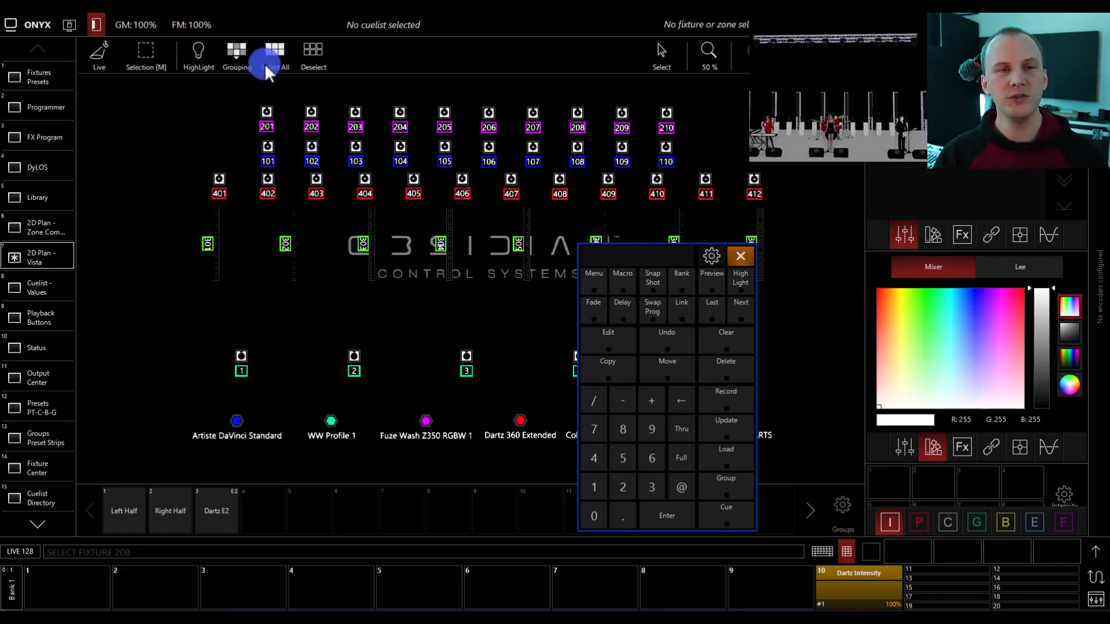
- Box-select fixtures 201 to 210 on the plan, close the on-screen keypad, and deselect all fixtures
left_click_drag(248, 98, 678, 133)
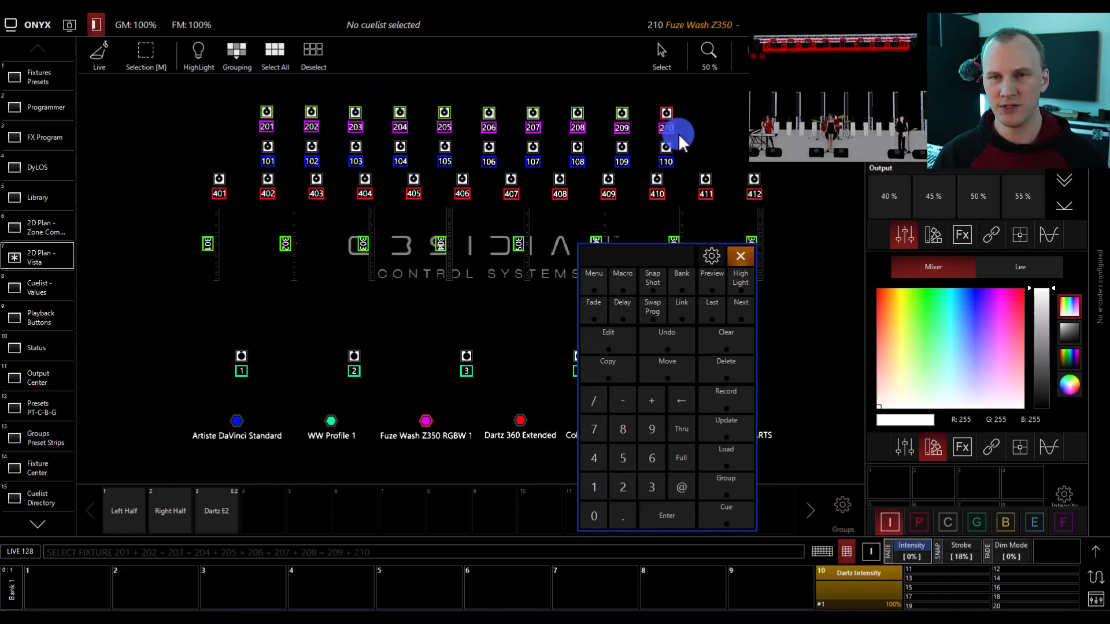
left_click(738, 254)
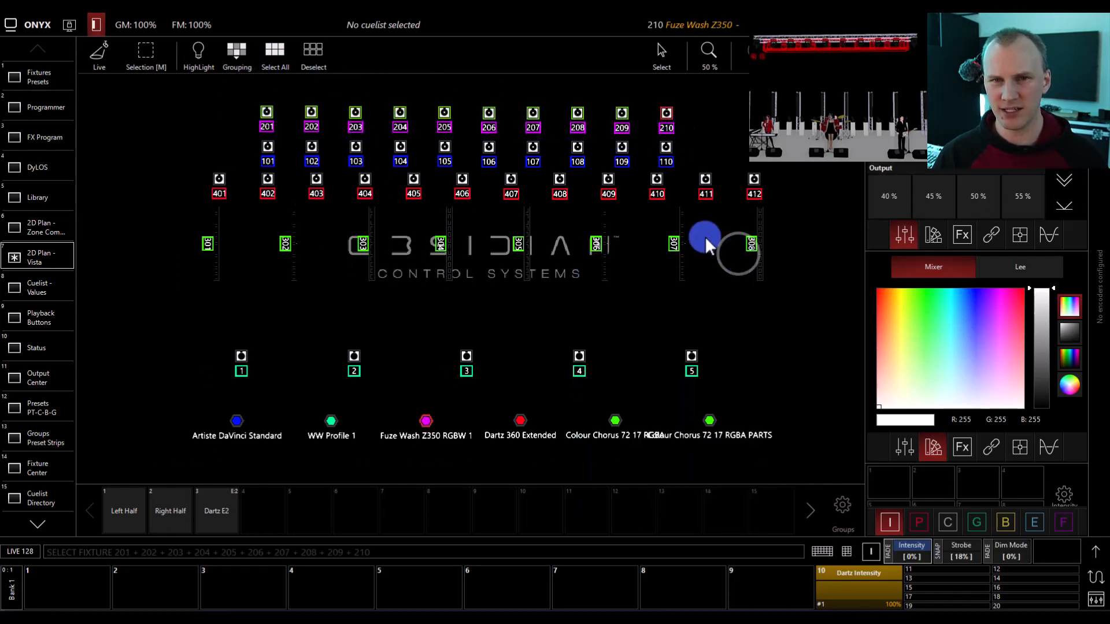
left_click(744, 118)
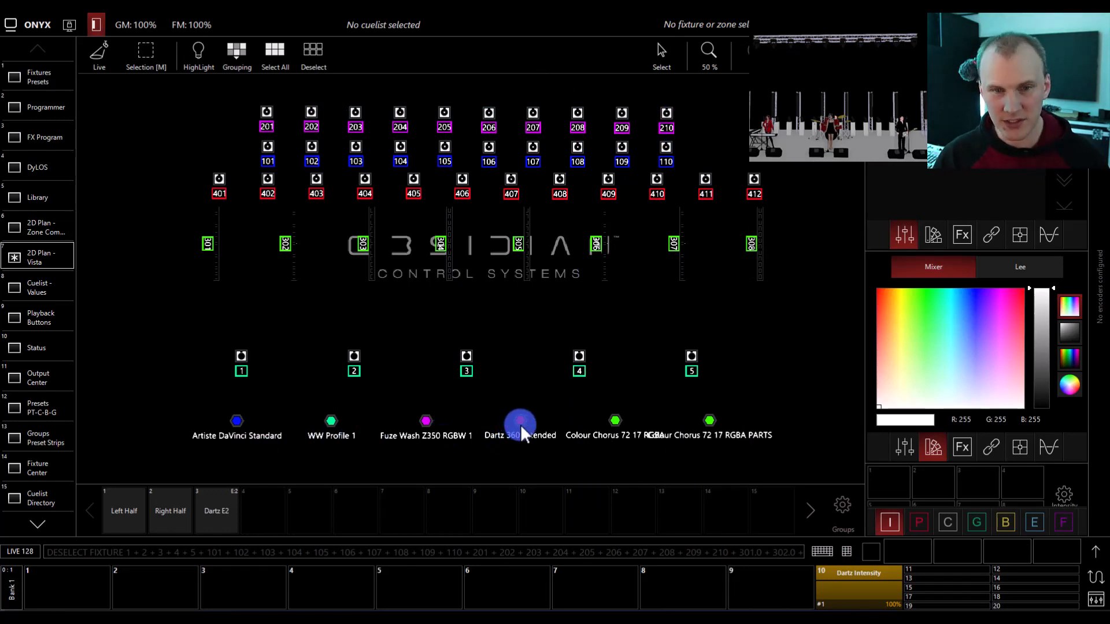
- Select the whole Fuze Wash Z350 RGBW 1 group on the plan and turn on Highlight
left_click(440, 424)
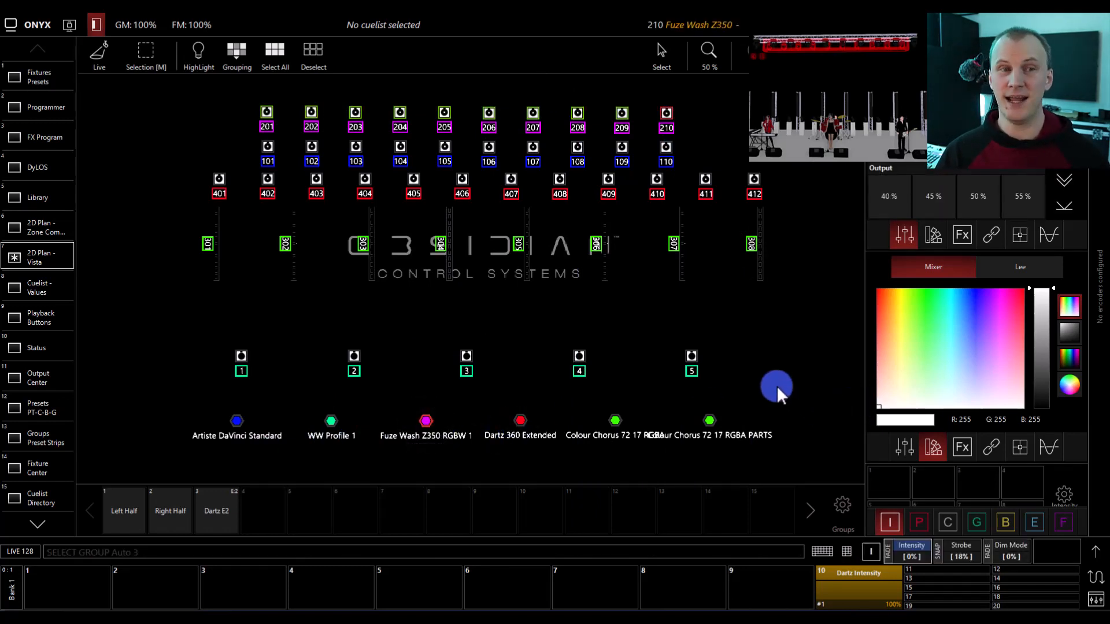
left_click(196, 53)
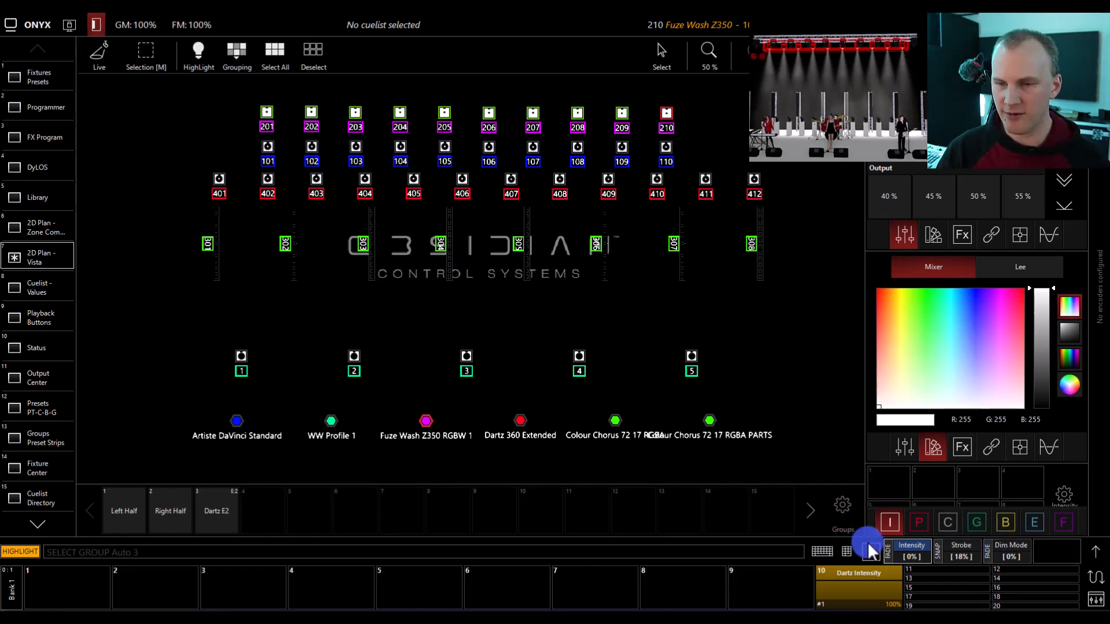
- Step the highlight through the selected Fuze Wash fixtures one at a time from 201 to 210, wrapping around to 201
left_click(845, 551)
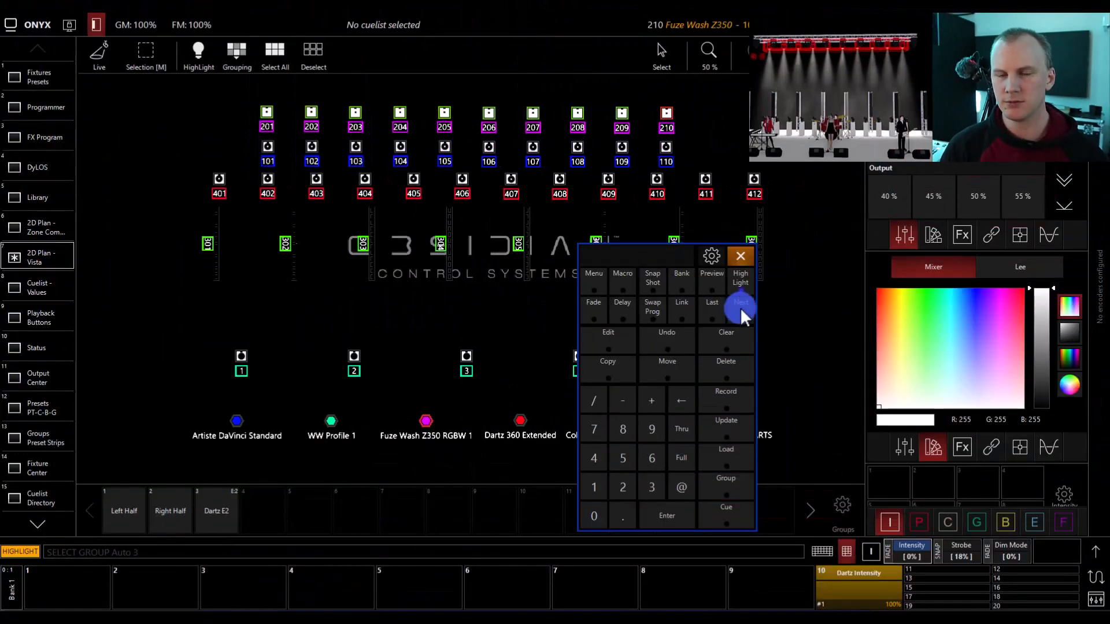
left_click(741, 307)
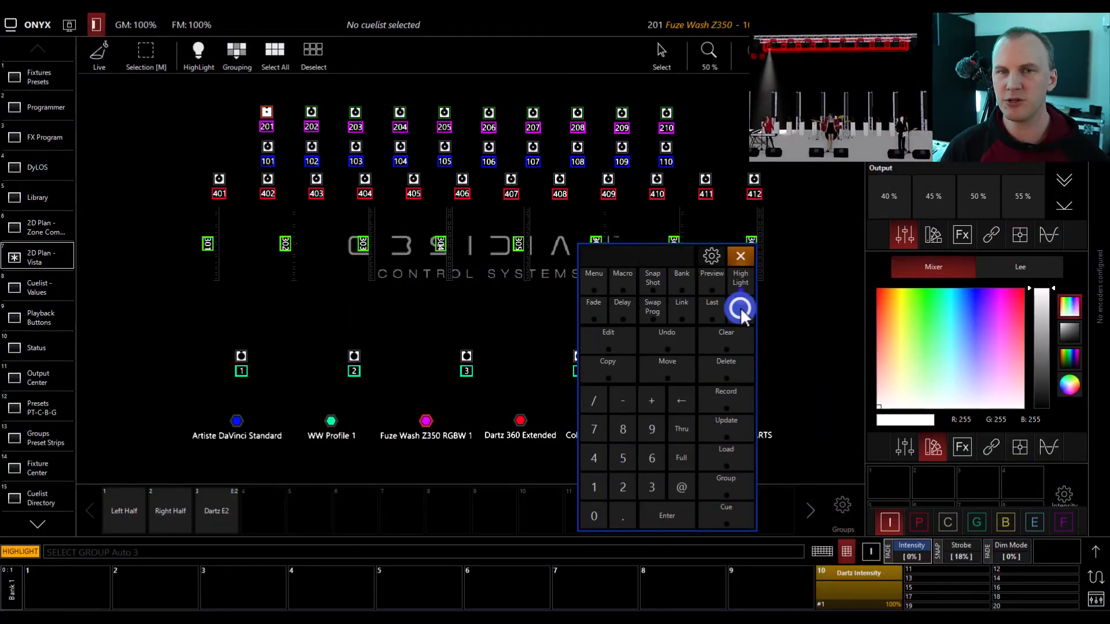
left_click(741, 307)
left_click(741, 306)
left_click(741, 307)
left_click(741, 307)
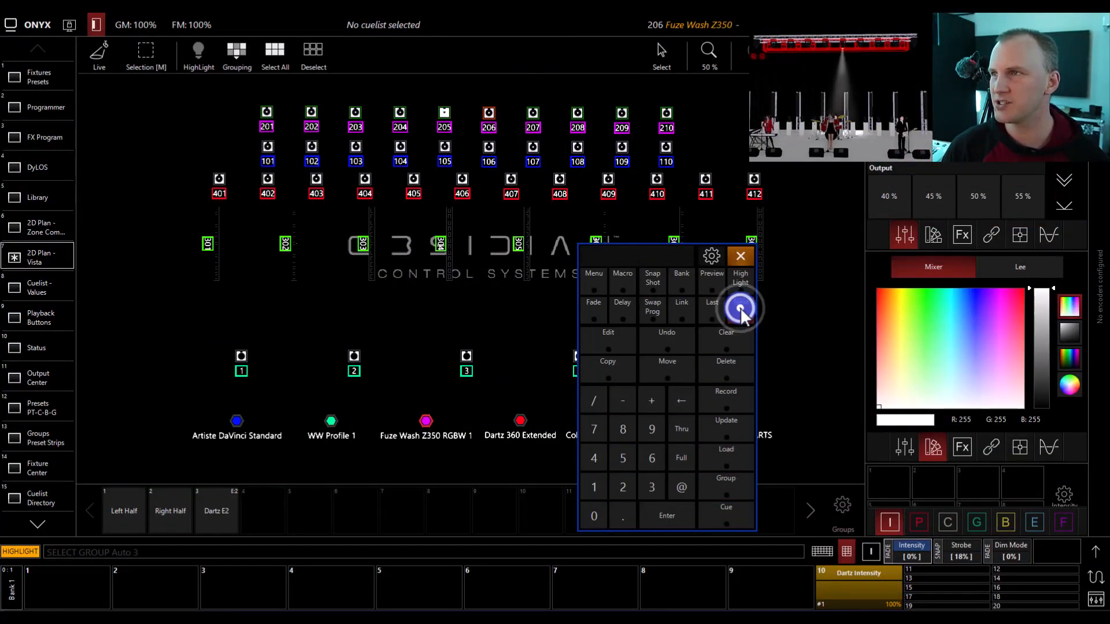
left_click(741, 307)
left_click(741, 306)
left_click(741, 306)
left_click(741, 306)
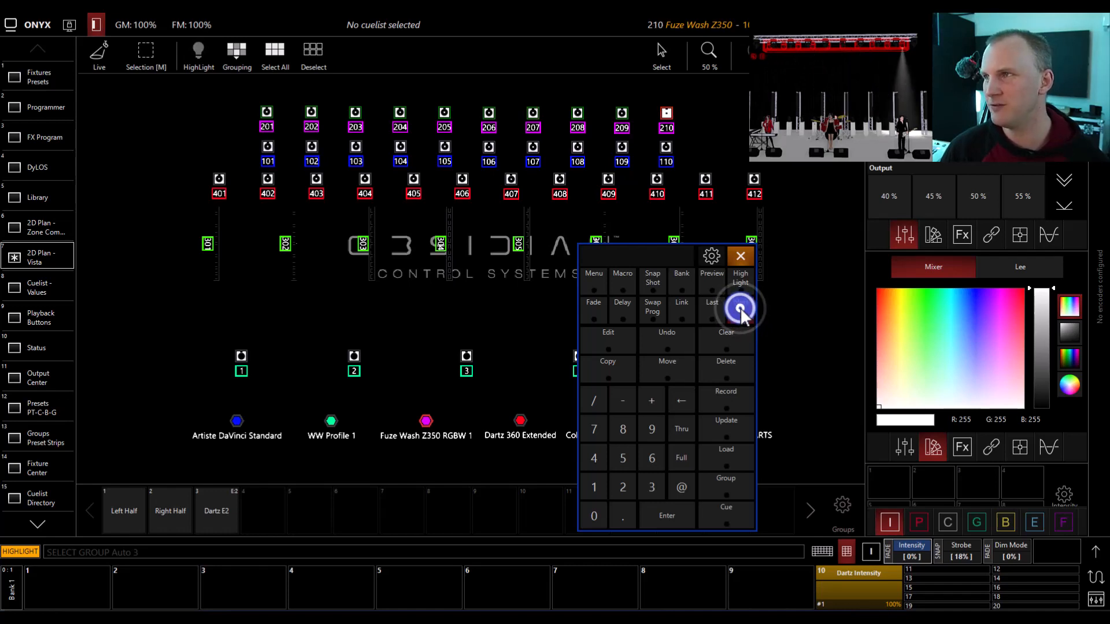
left_click(741, 306)
- Examine the single active fixture within the Fuze Wash selection in the Programmer view
left_click(107, 89)
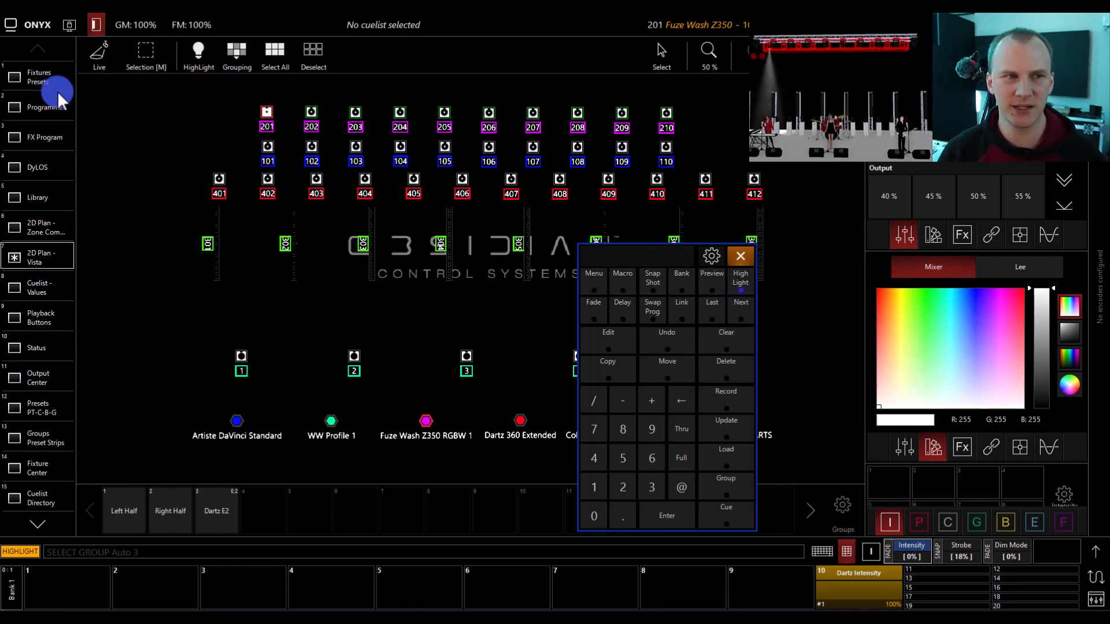
left_click(50, 107)
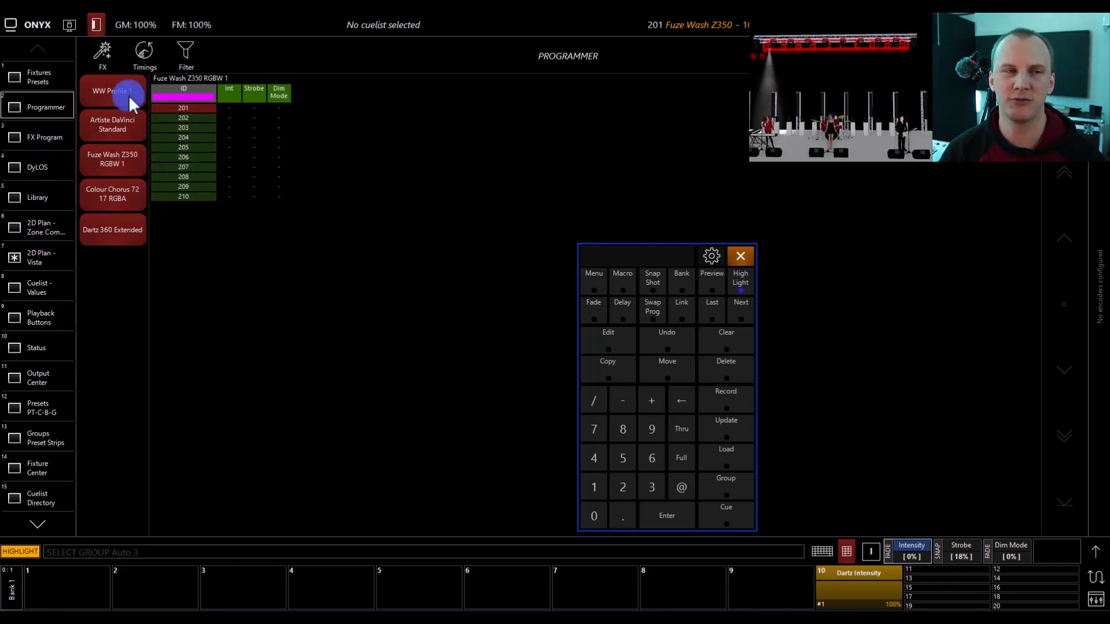
- Check the active fixture of the Fuze Wash selection in the Fixtures Presets grid and on the 2D Plan - Vista
left_click(27, 67)
left_click(453, 506)
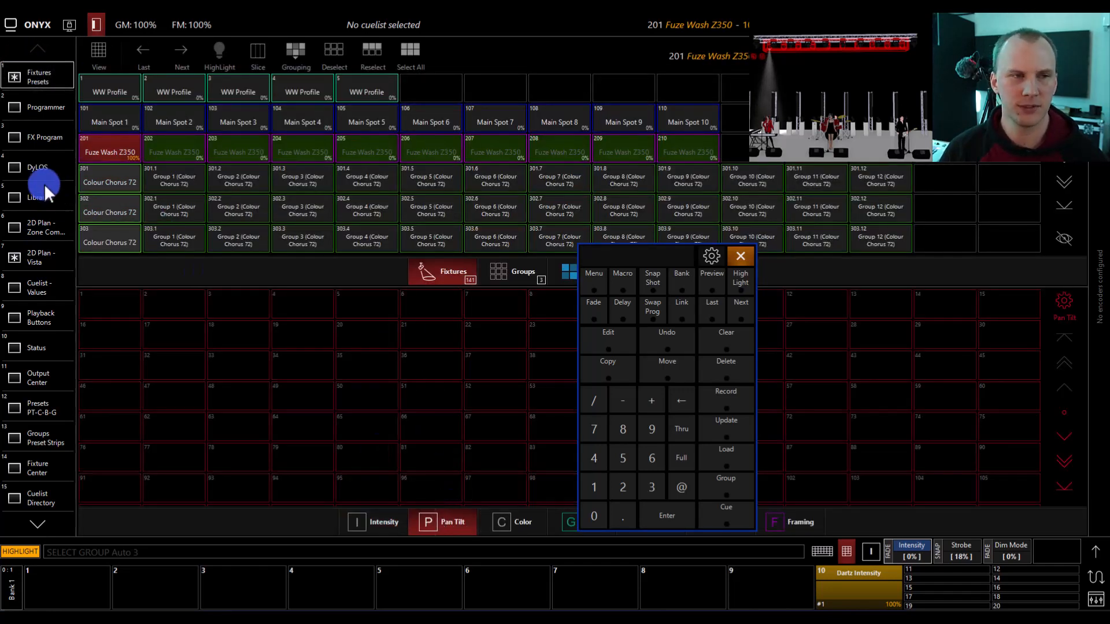
left_click(43, 225)
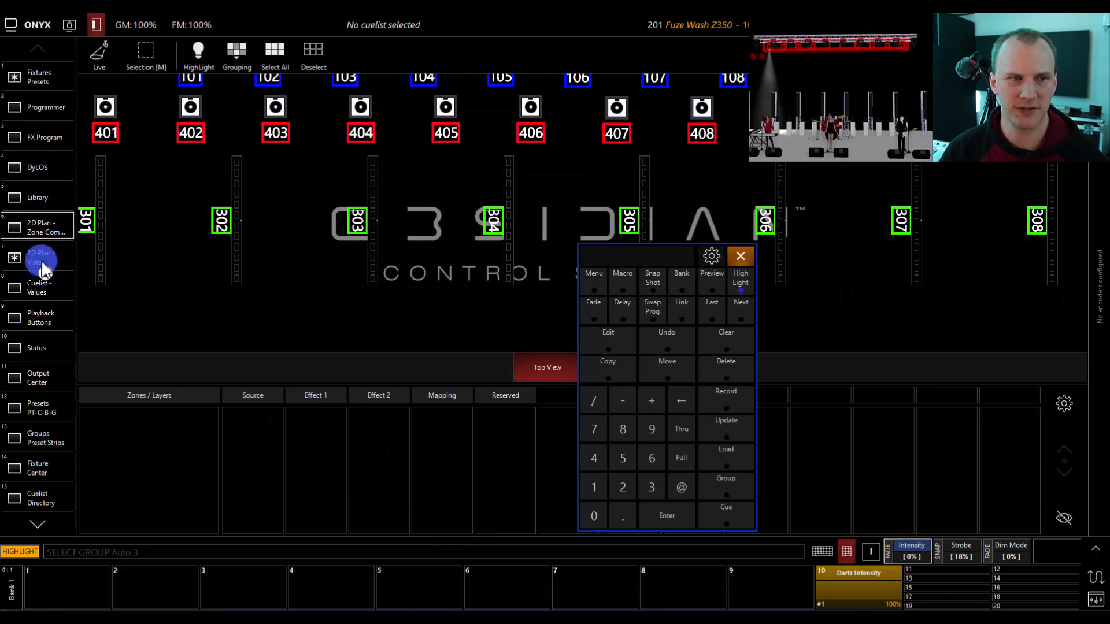
left_click(40, 258)
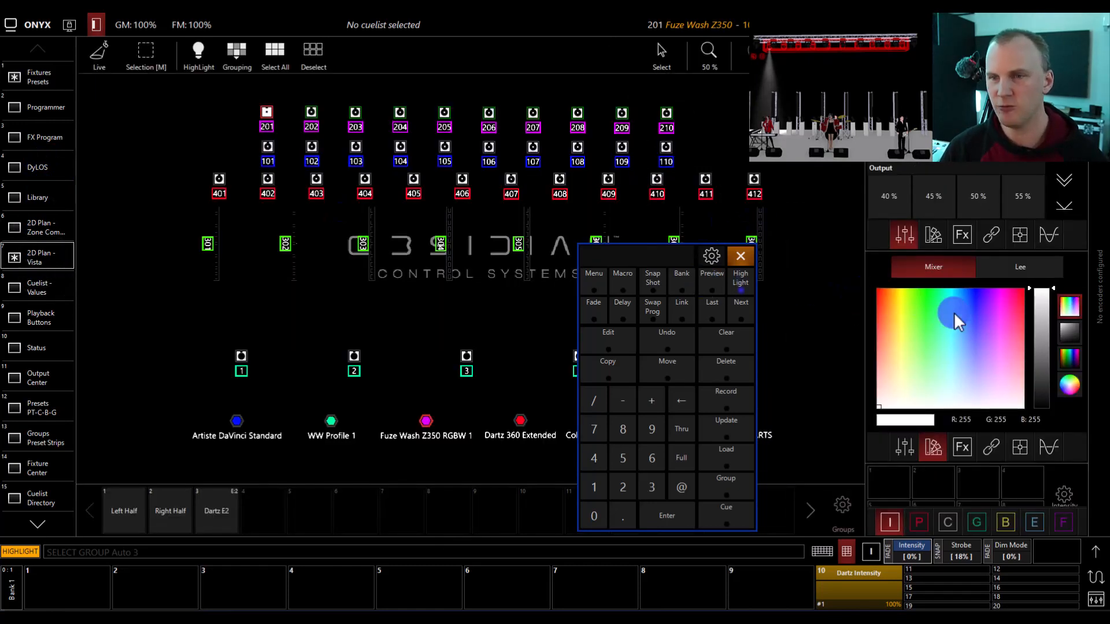
- Set only fixture 201's tilt to 37%, then move the highlight to fixture 202 and back to 201
left_click_drag(954, 312, 845, 436)
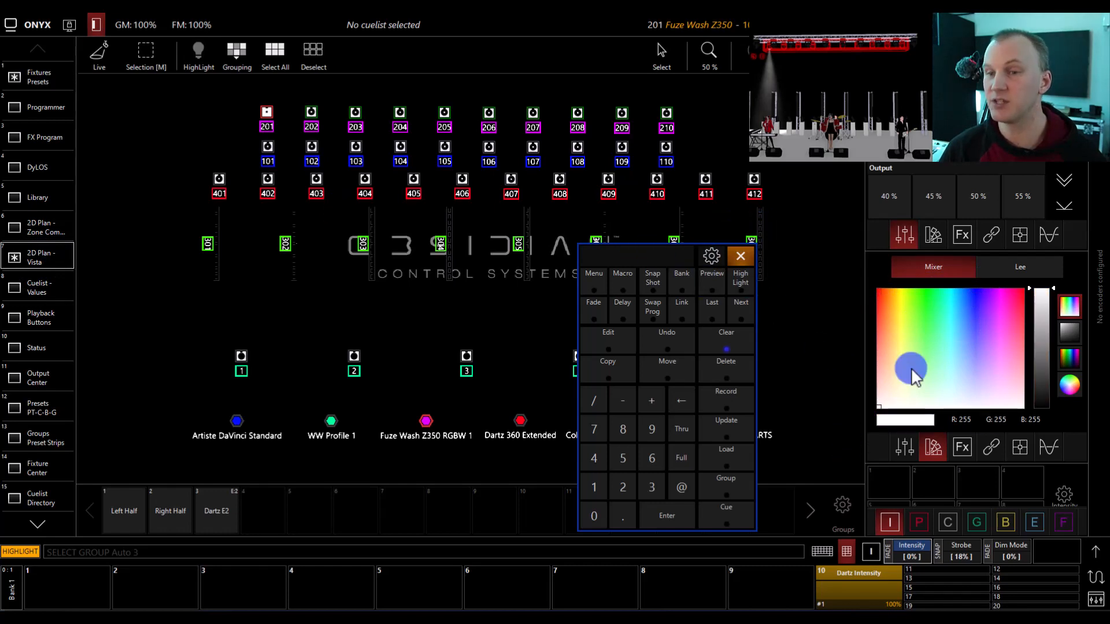
left_click(1092, 555)
left_click(801, 289)
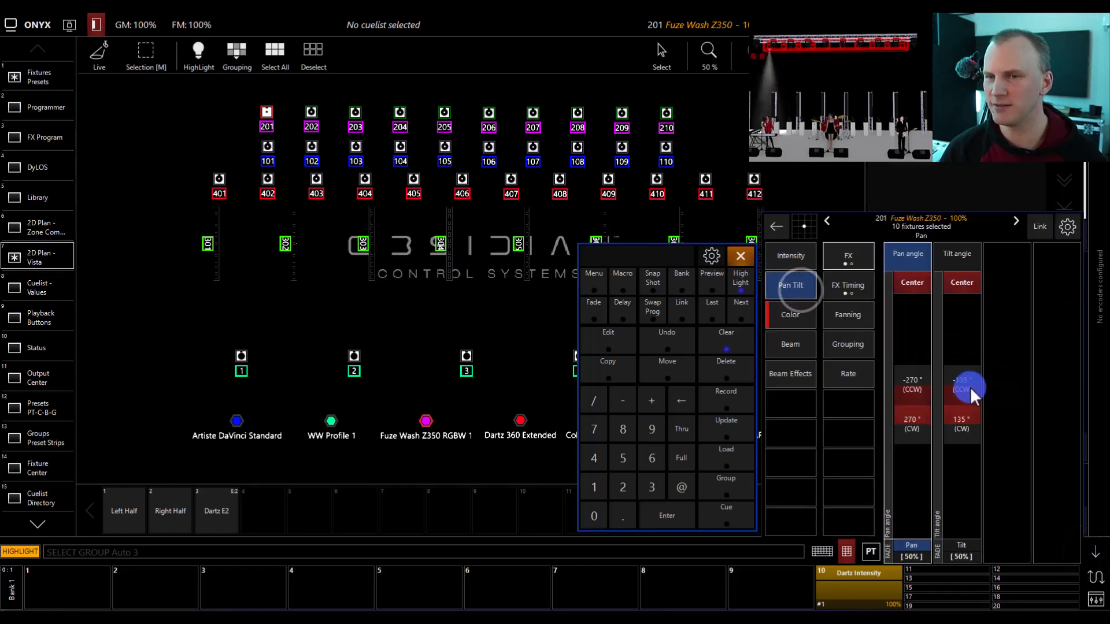
mouse_move(970, 386)
left_mouse_down()
mouse_move(956, 408)
mouse_move(953, 397)
left_mouse_up()
left_click(739, 310)
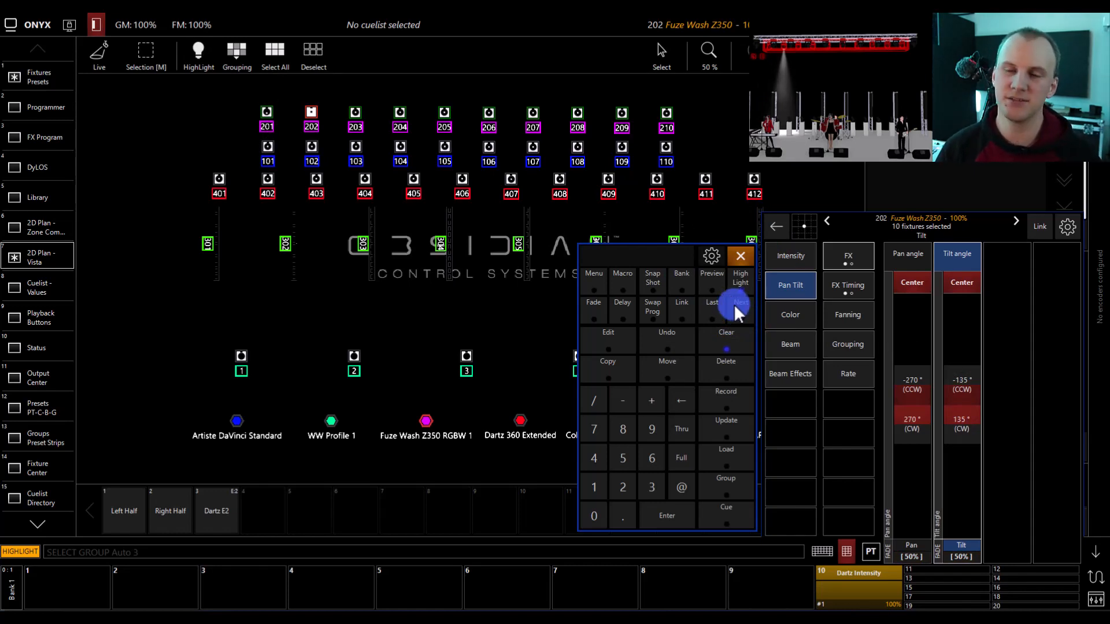
left_click(713, 303)
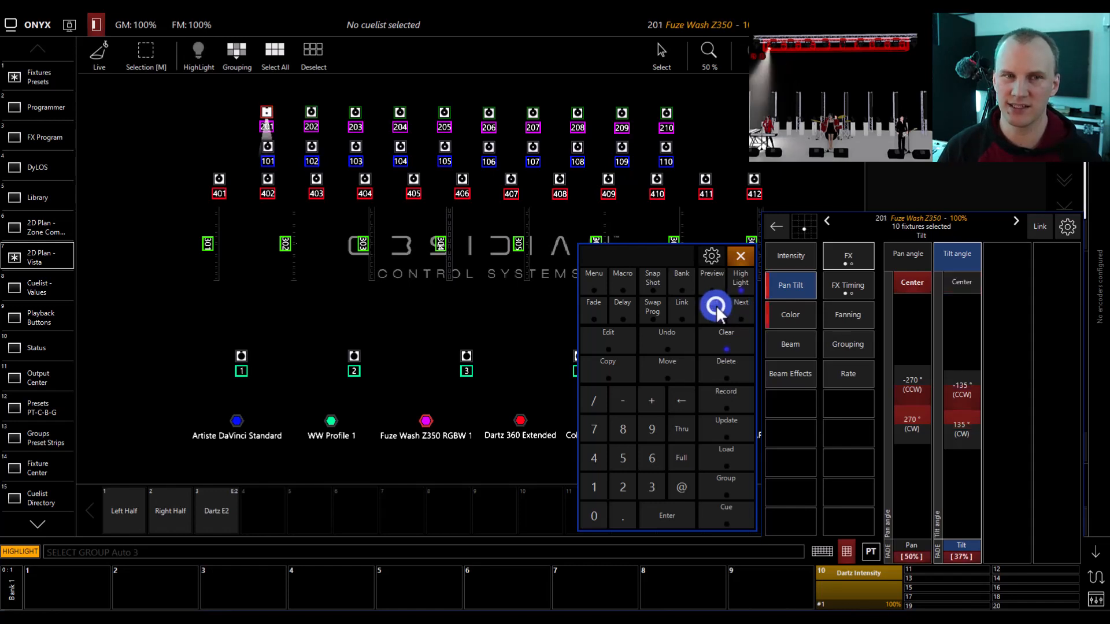
- Select every fixture on the 2D plan and deselect them all again
left_click(272, 51)
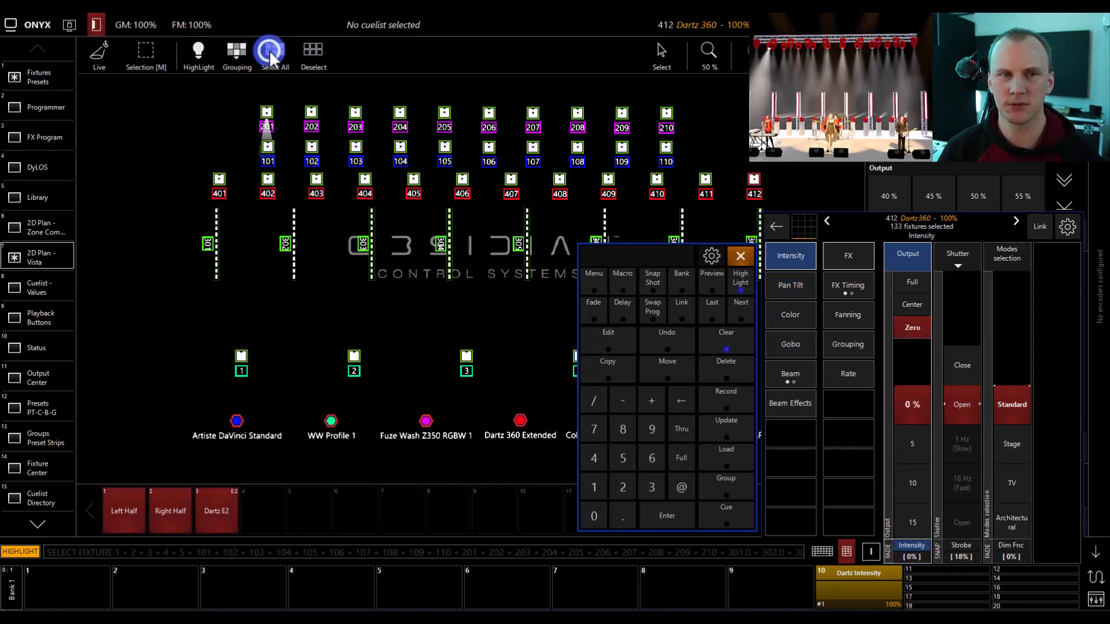
left_click(309, 51)
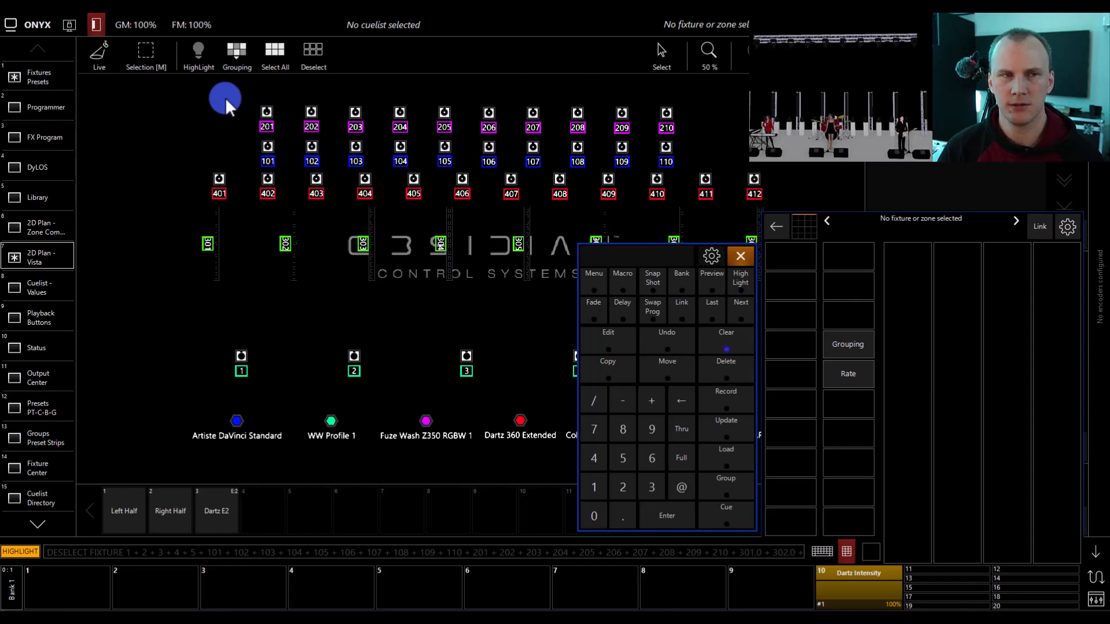
left_click(234, 50)
left_click(234, 50)
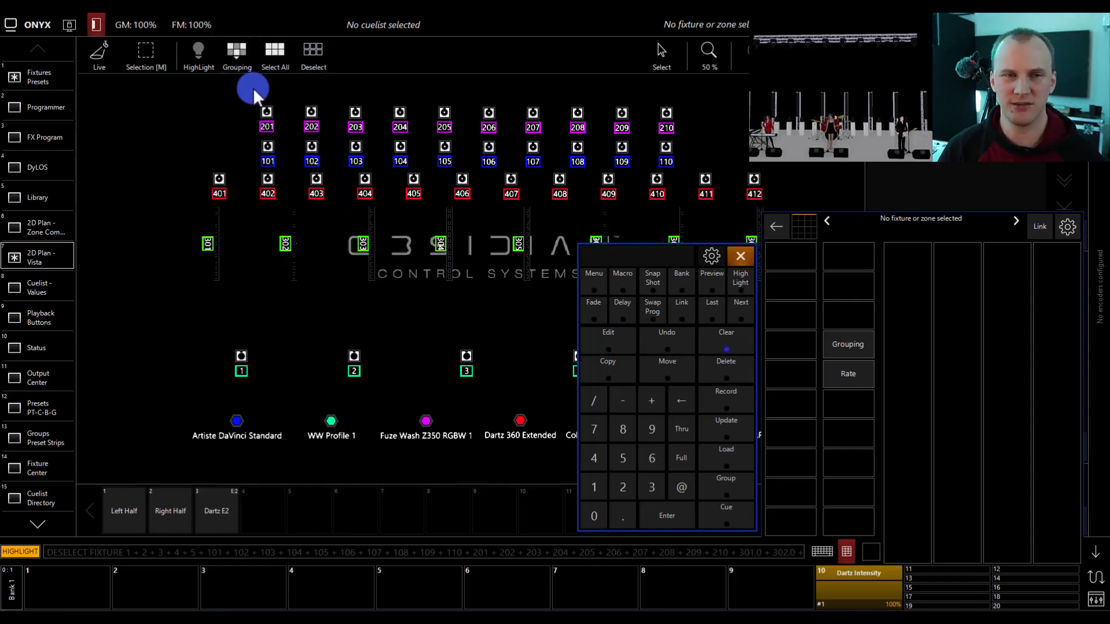
- Box-select fixtures 201 to 210, step to the first one, and reselect the full set from the fixture grid
left_click_drag(248, 94, 733, 133)
left_click(741, 311)
left_click(50, 72)
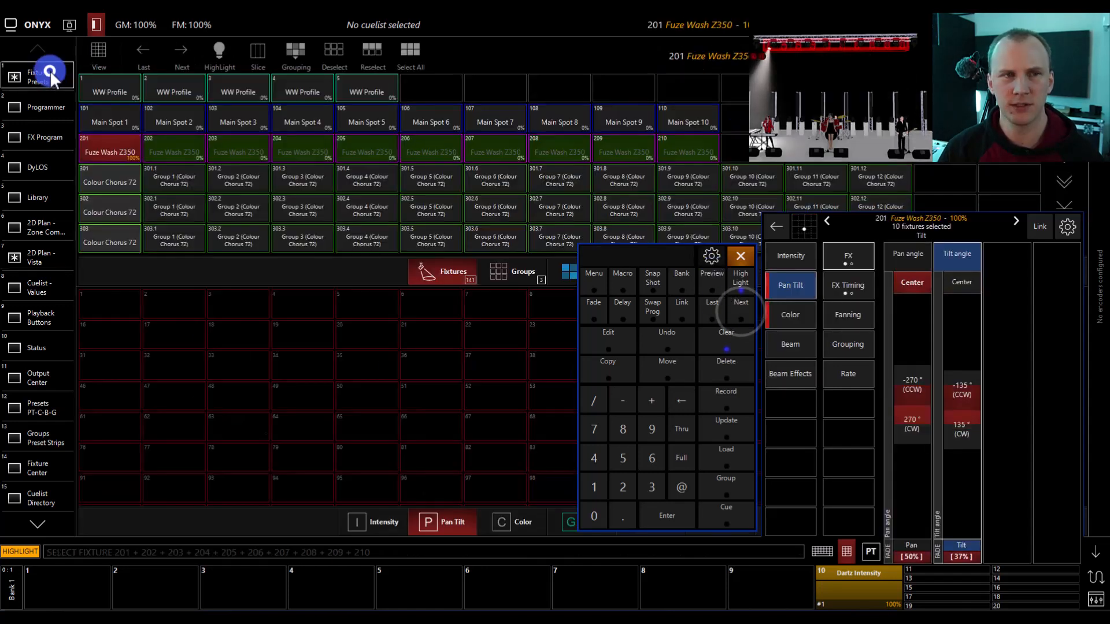
left_click(381, 55)
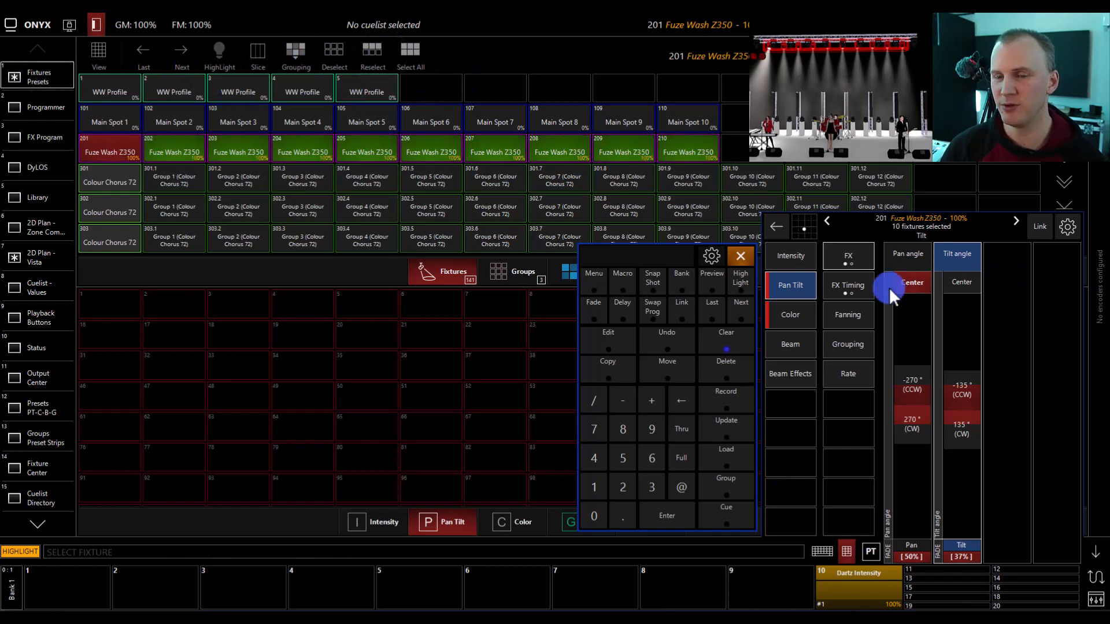
- Set the tilt of all ten selected Fuze Wash fixtures to 41% and return to the 2D Plan - Vista
left_click_drag(967, 413, 959, 412)
left_click(53, 220)
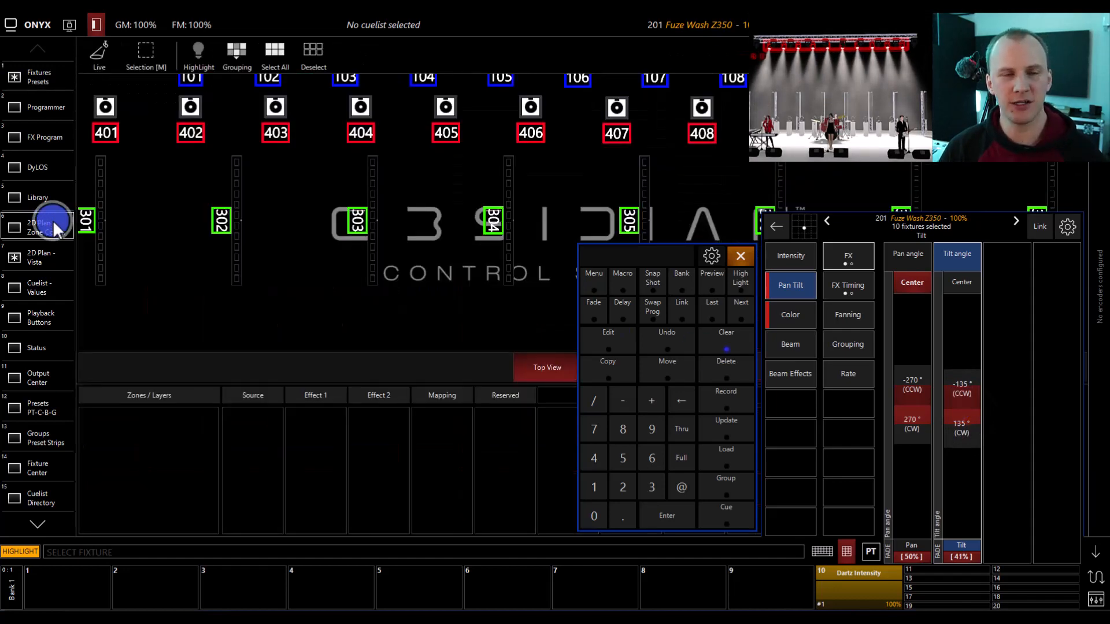
left_click(54, 249)
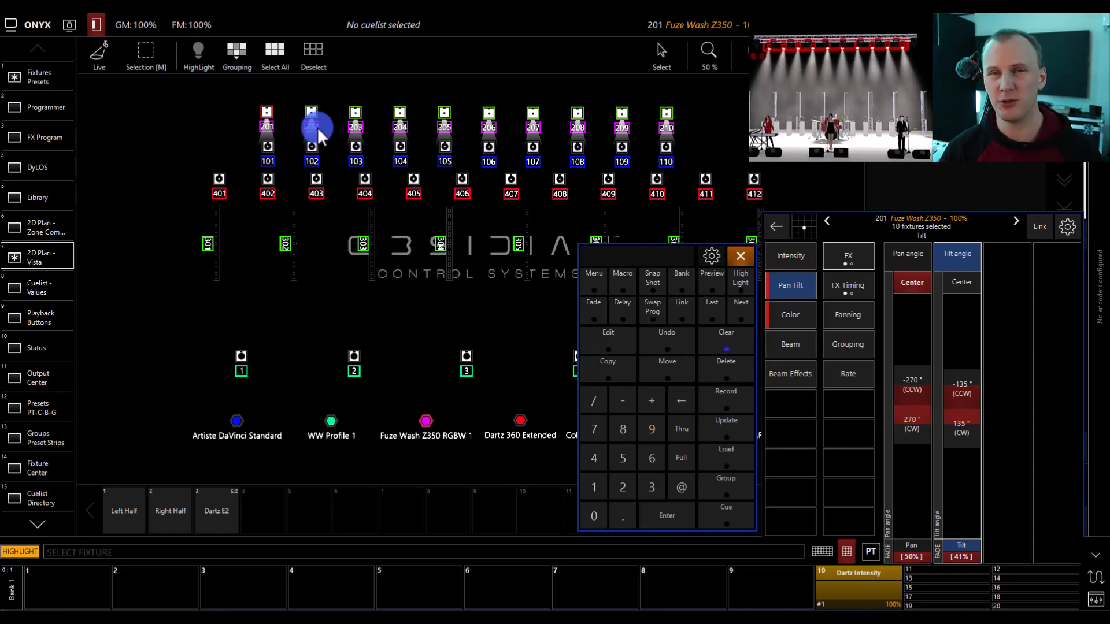
- Try Every 2 grouping on the selected fixtures, then Block grouping with a mask value of 2 and larger blocks
left_click(226, 51)
left_click(255, 108)
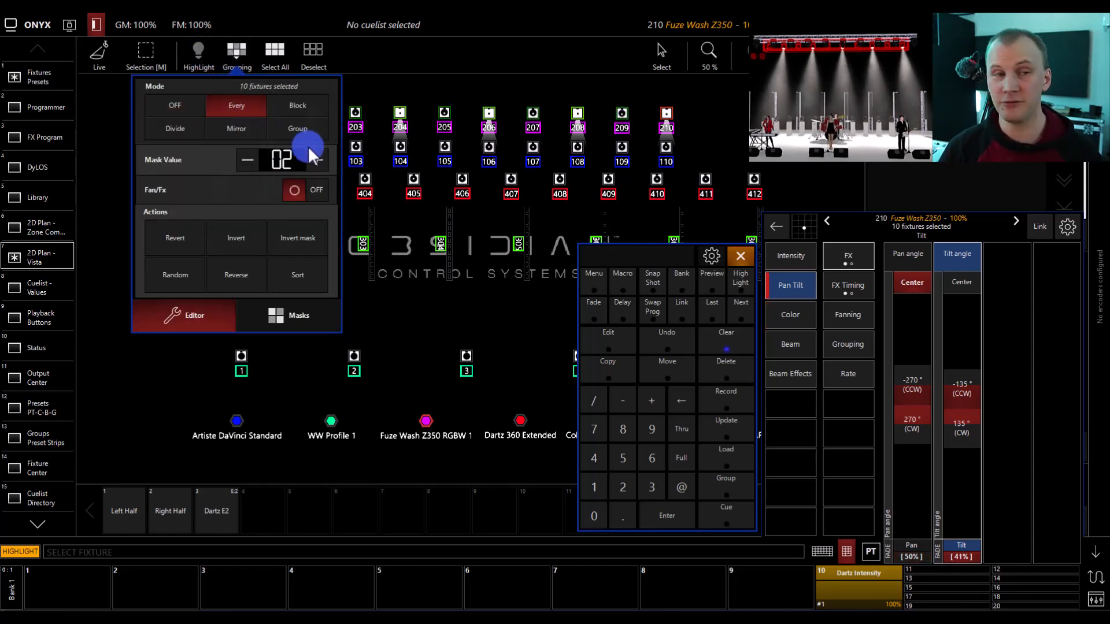
left_click(288, 105)
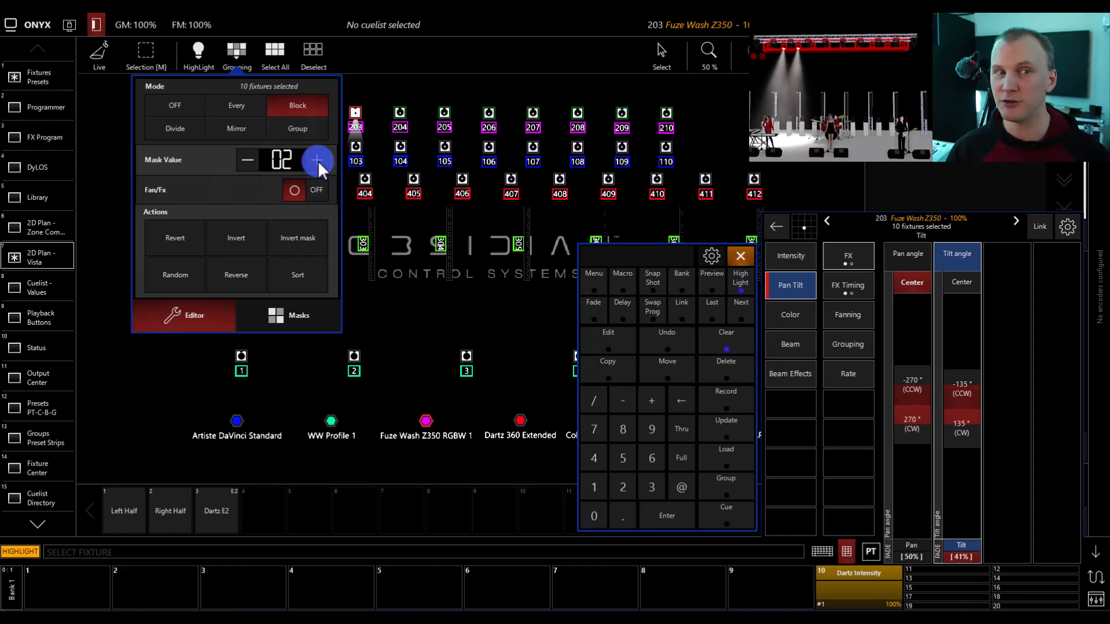
left_click(317, 160)
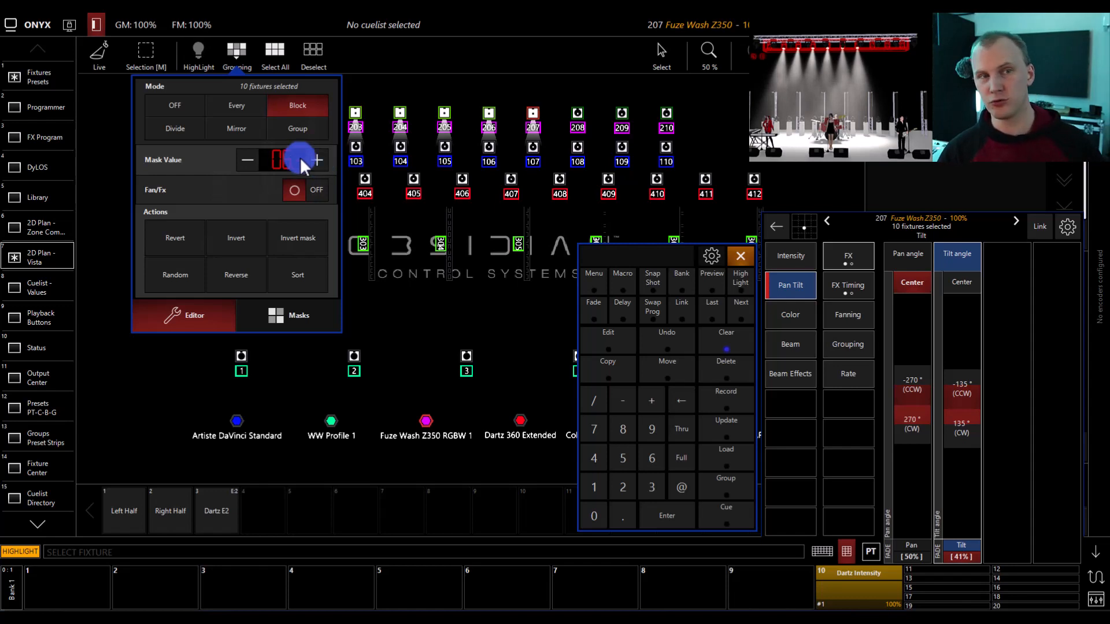
left_click(240, 160)
left_click(240, 160)
- Try Divide grouping with mask values 3 and 2, then Mirror grouping with mask values from 2 up to 6
left_click(175, 138)
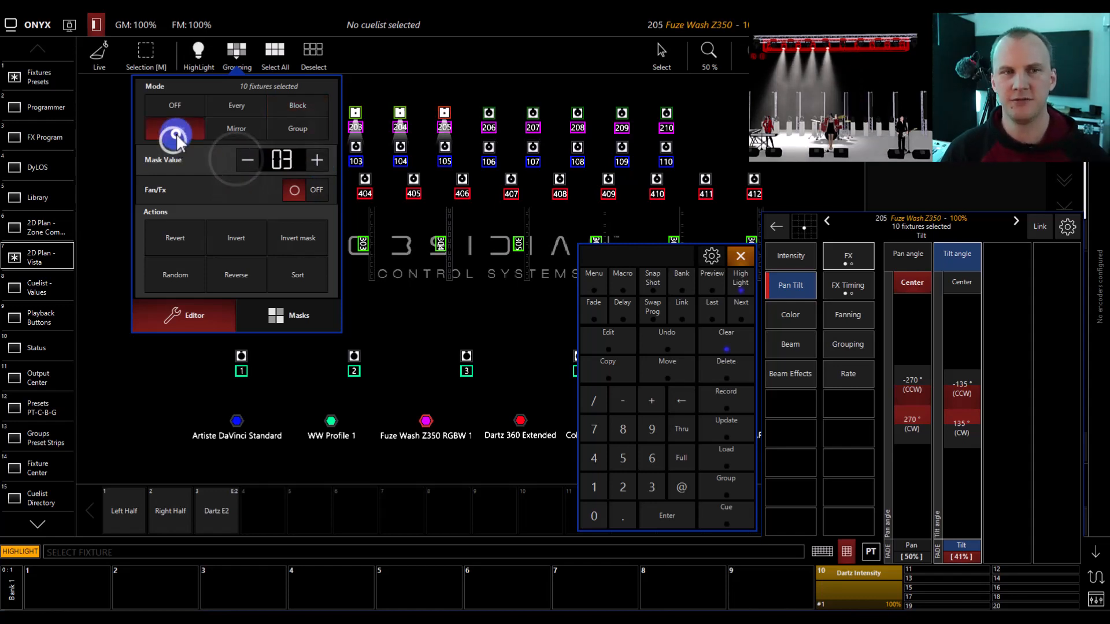
left_click(248, 156)
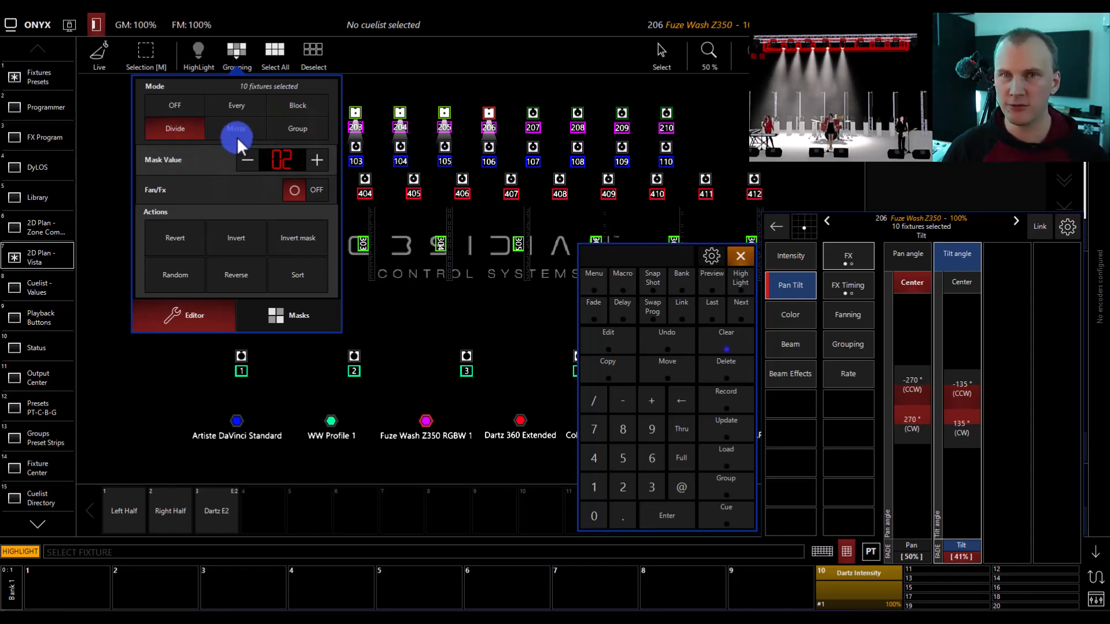
left_click(235, 130)
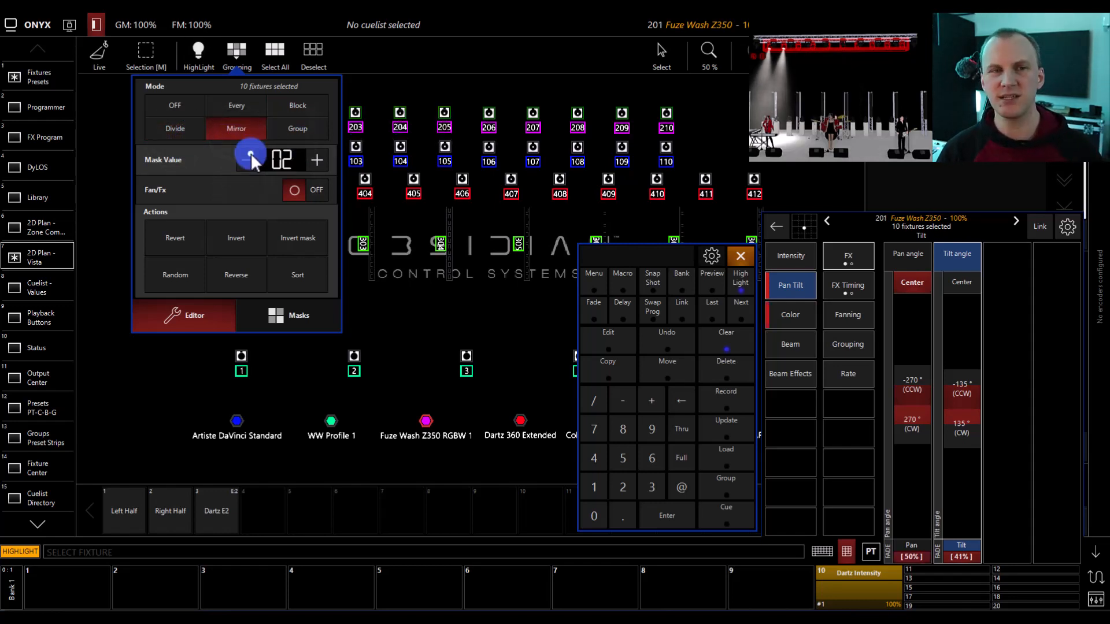
left_click(251, 154)
left_click(321, 158)
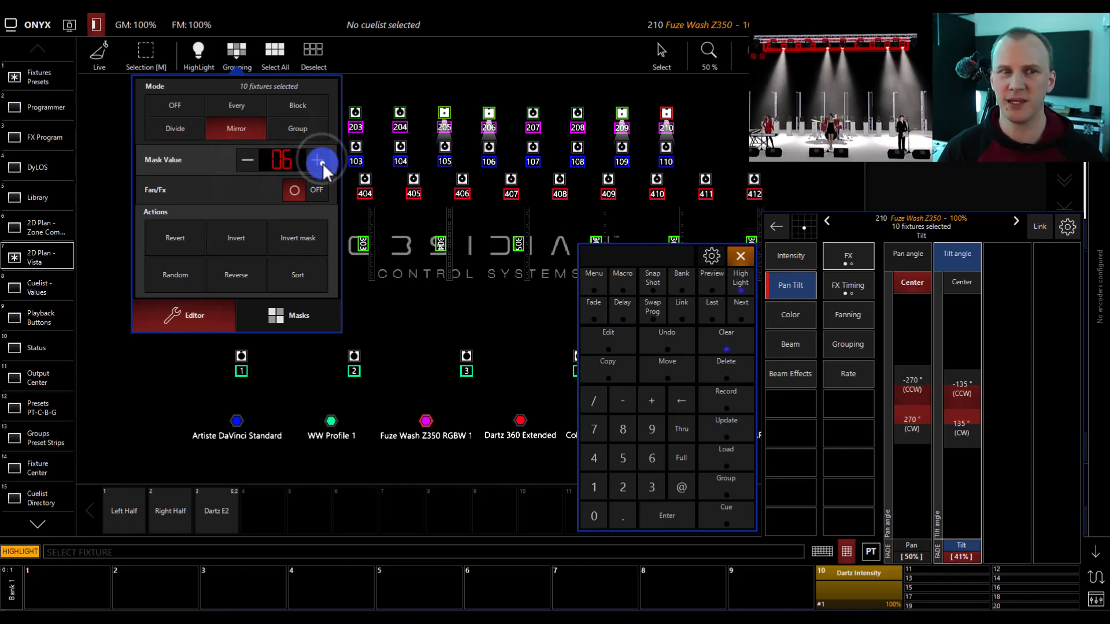
left_click(323, 162)
left_click(247, 159)
left_click(248, 158)
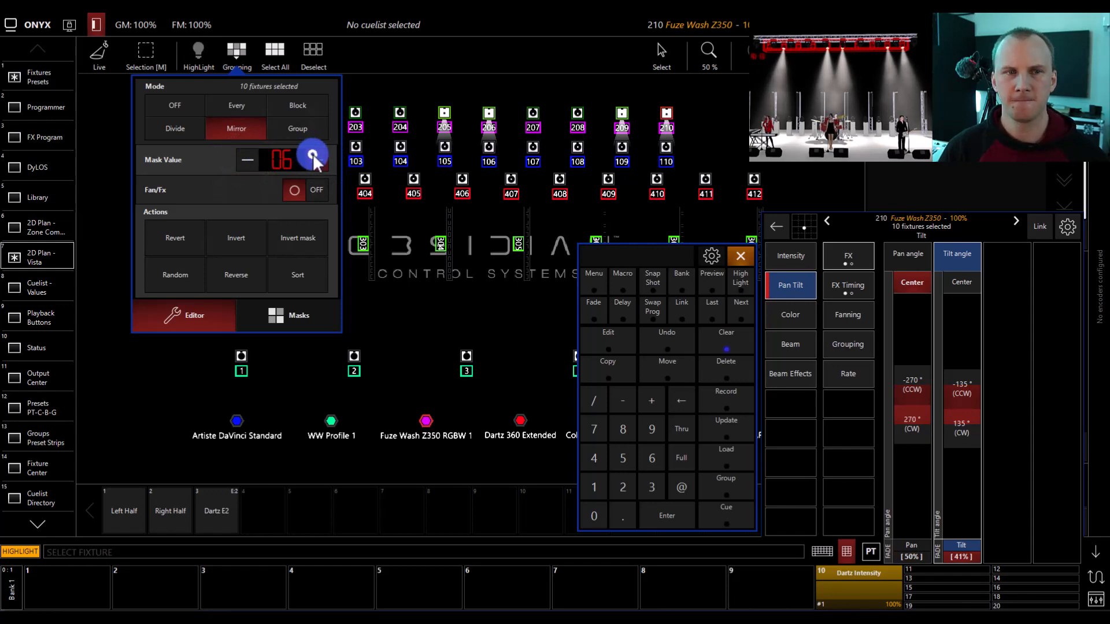
- Turn grouping off and select the WW Profile 1, Artiste DaVinci Standard and Fuze Wash Z350 RGBW 1 groups together
left_click(292, 131)
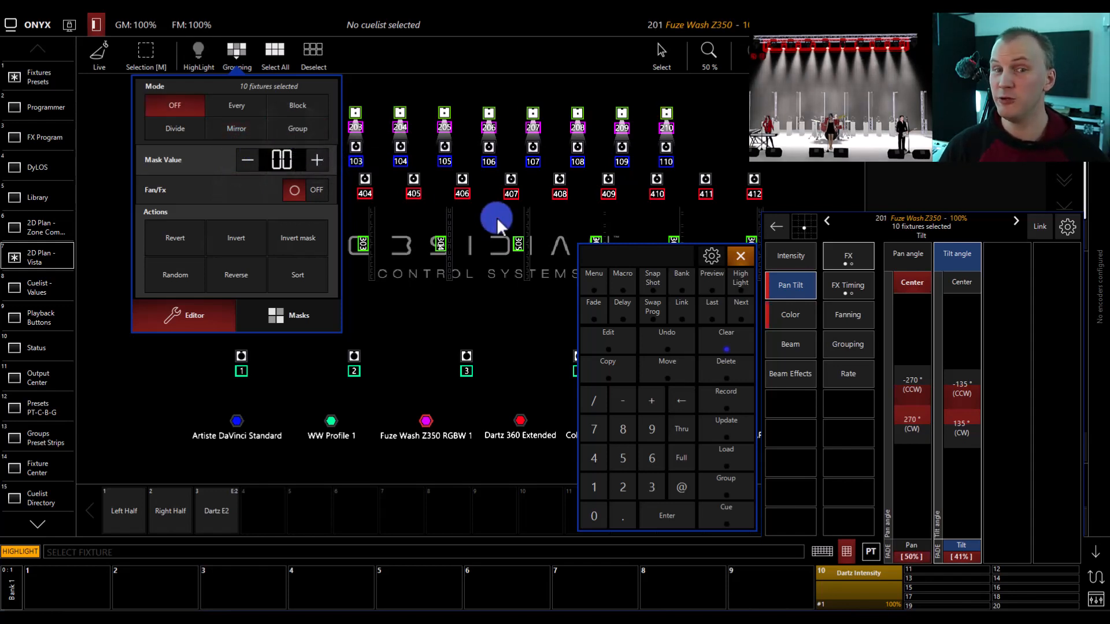
left_click(529, 302)
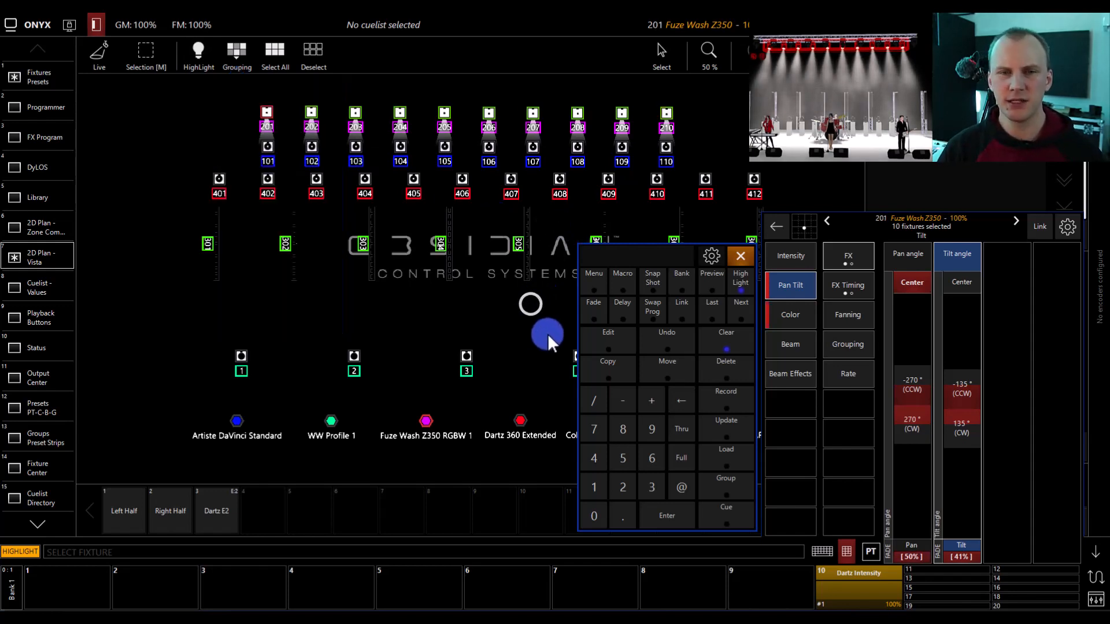
left_click(333, 421)
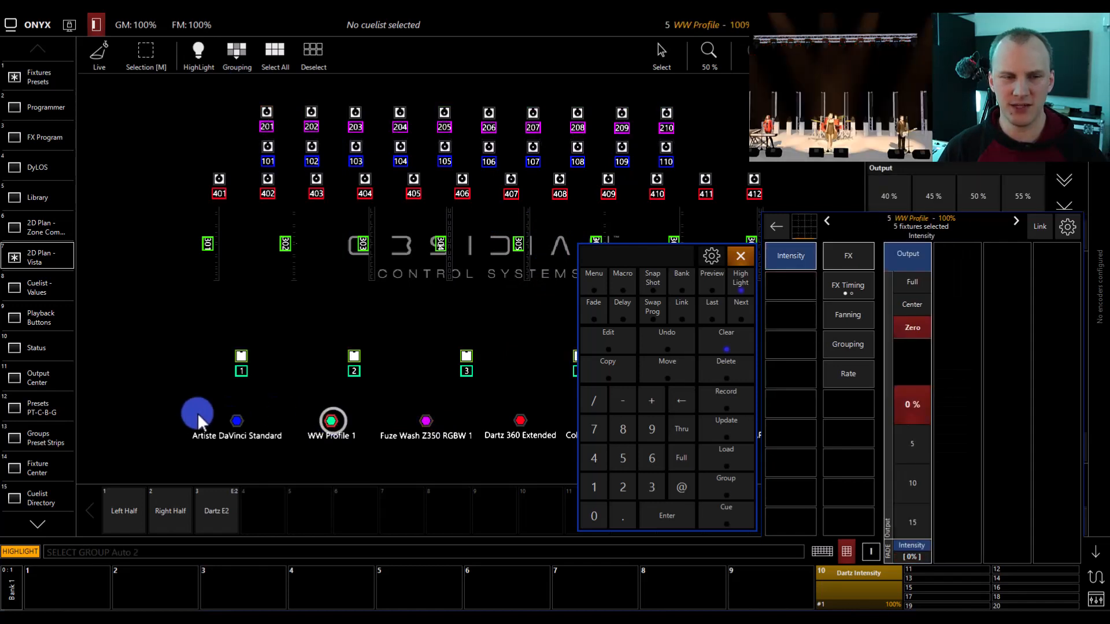
left_click(234, 422)
left_click(429, 421)
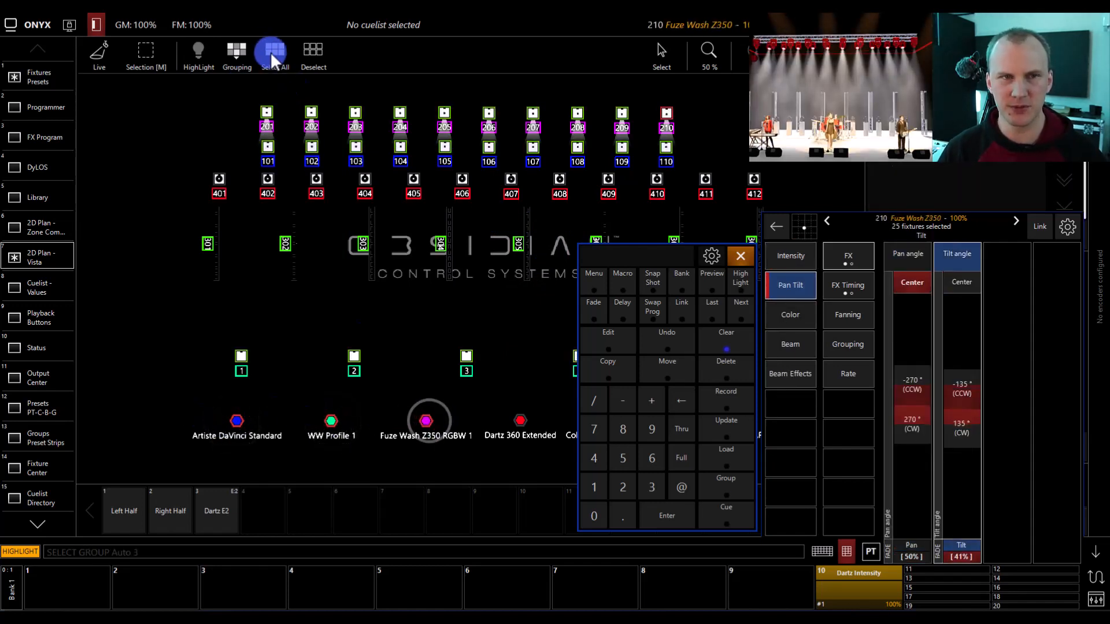
- Set the grouping mode to Group and step the highlight repeatedly through the three selected fixture groups
left_click(236, 51)
left_click(298, 134)
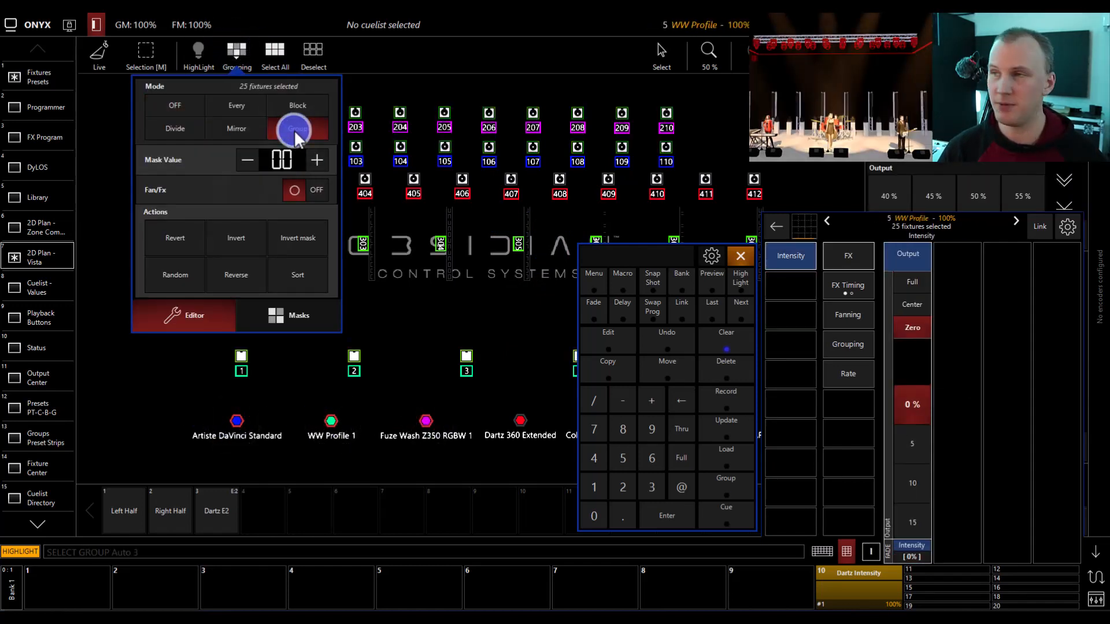
left_click(739, 311)
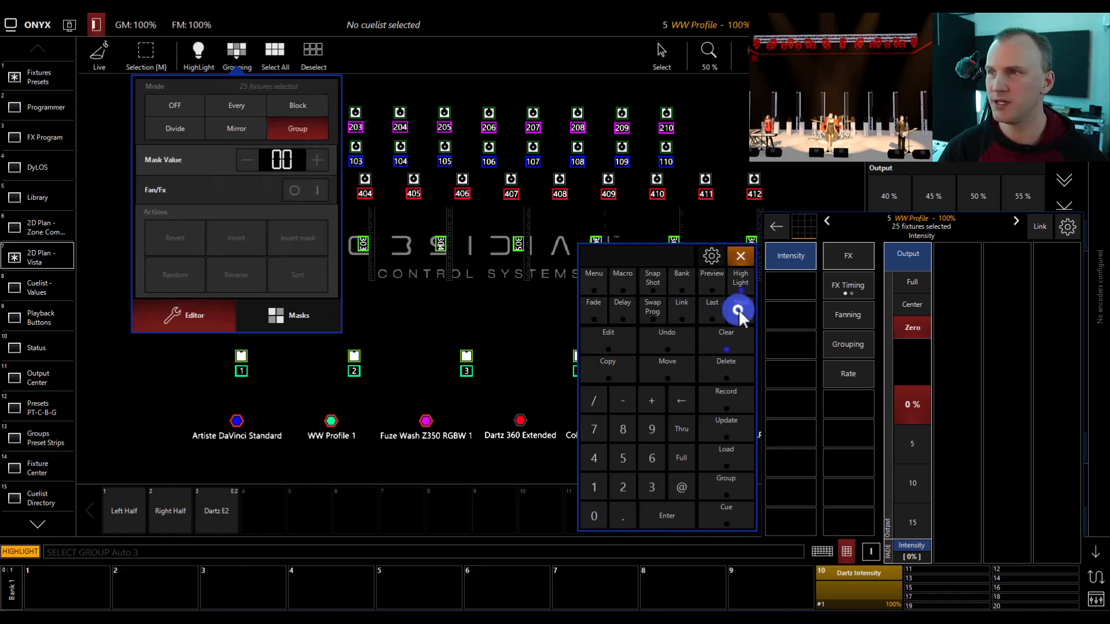
left_click(740, 311)
left_click(739, 310)
left_click(739, 310)
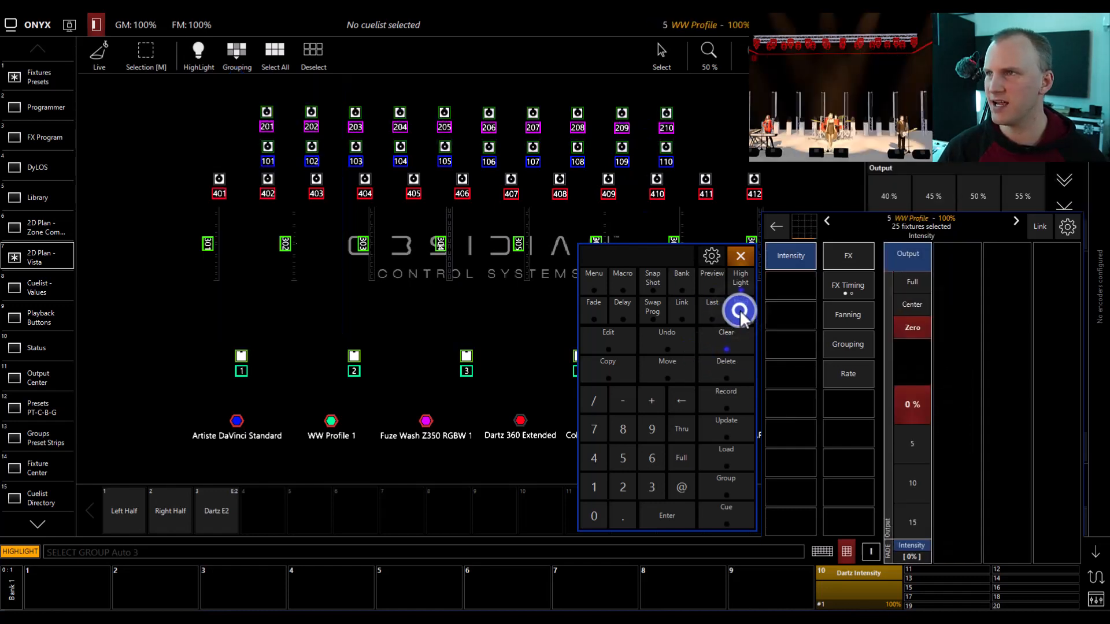
left_click(739, 311)
left_click(739, 311)
left_click(739, 310)
left_click(739, 310)
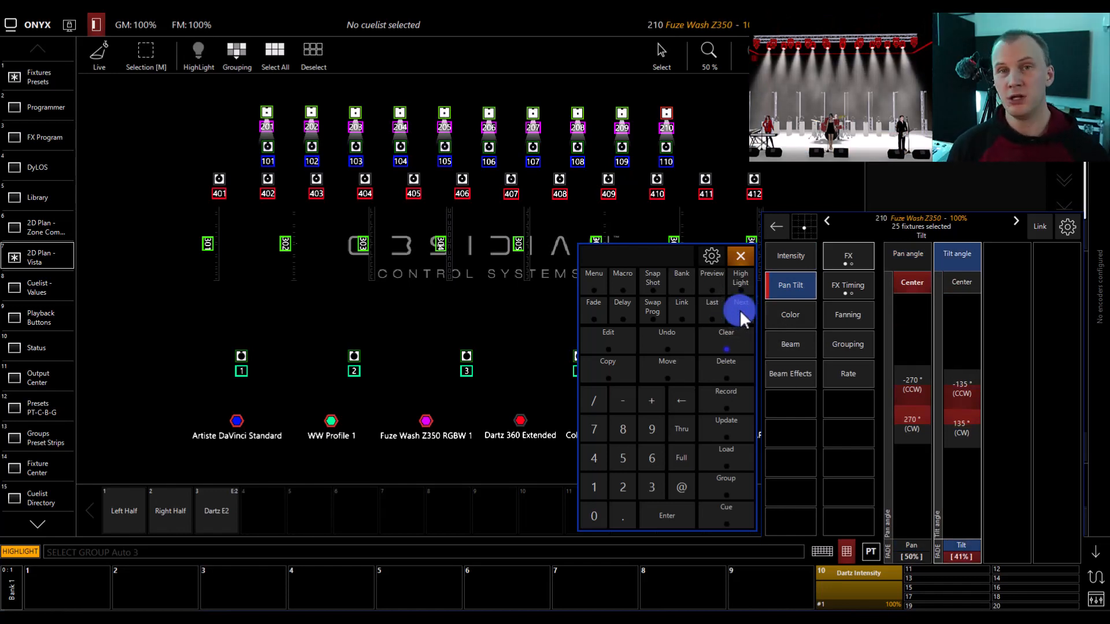
- Examine the predefined grouping masks and return to the grouping editor
left_click(240, 55)
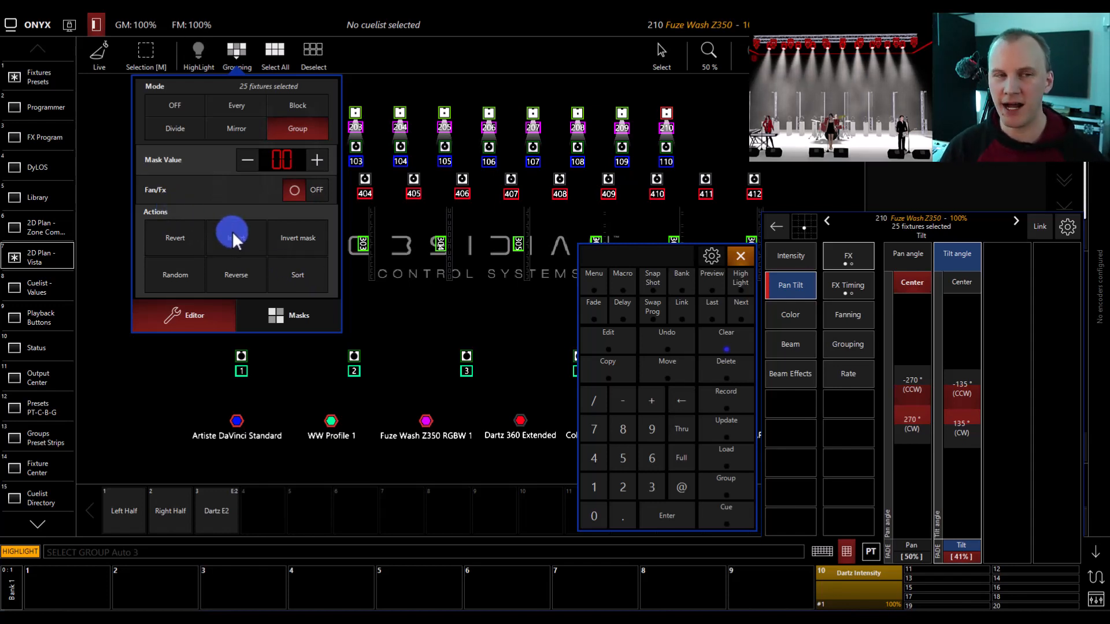
left_click(270, 321)
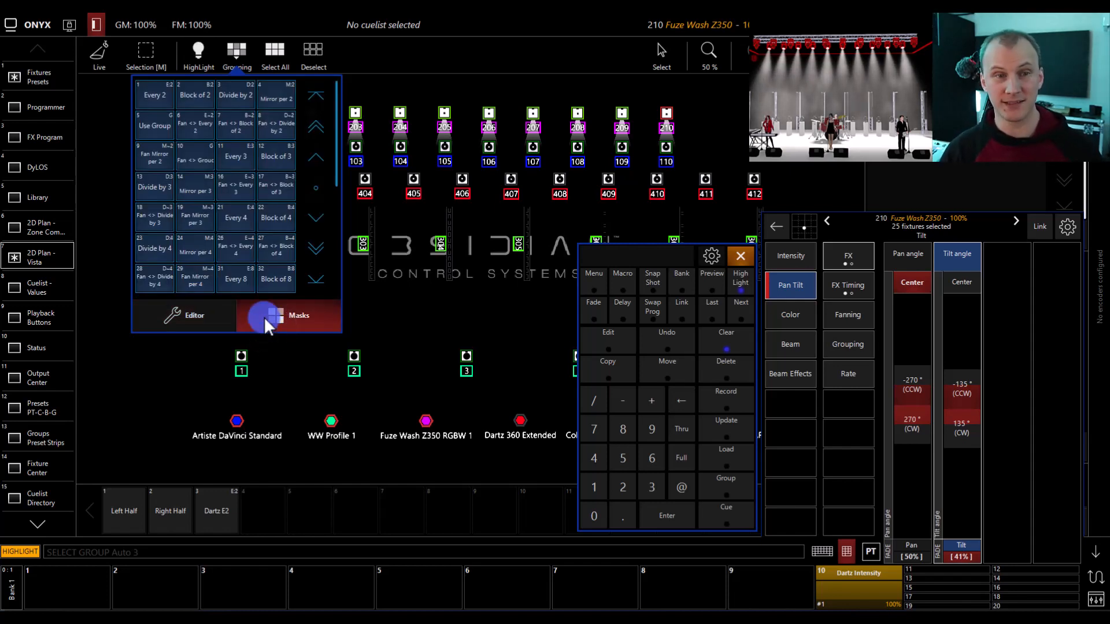
left_click(214, 315)
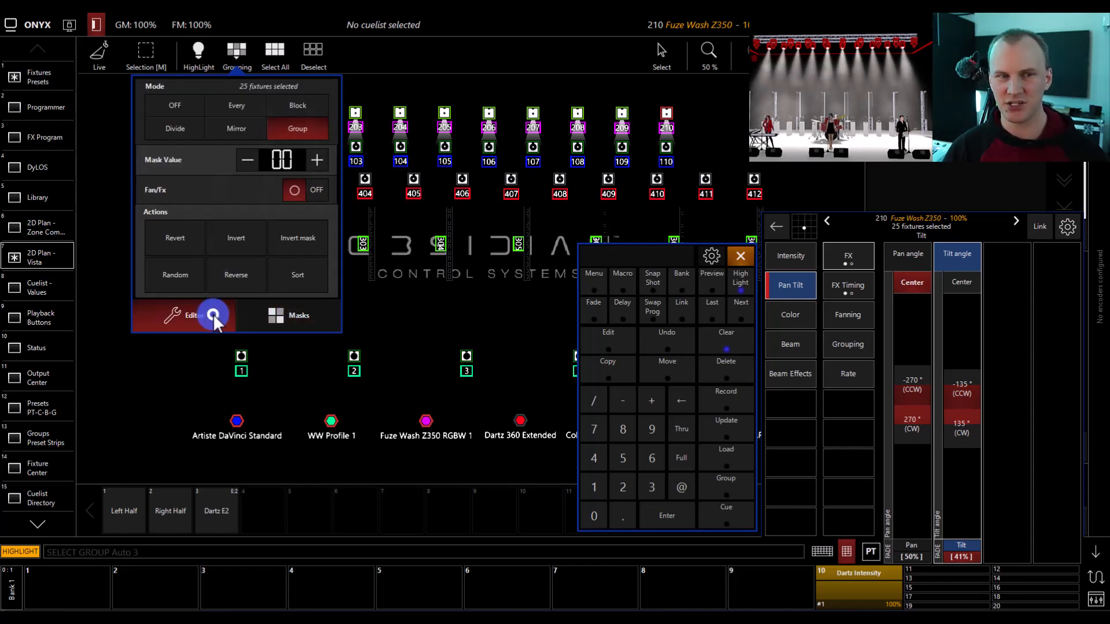
- Apply Every 2 grouping to the combined selection and clear the programmer
left_click(233, 106)
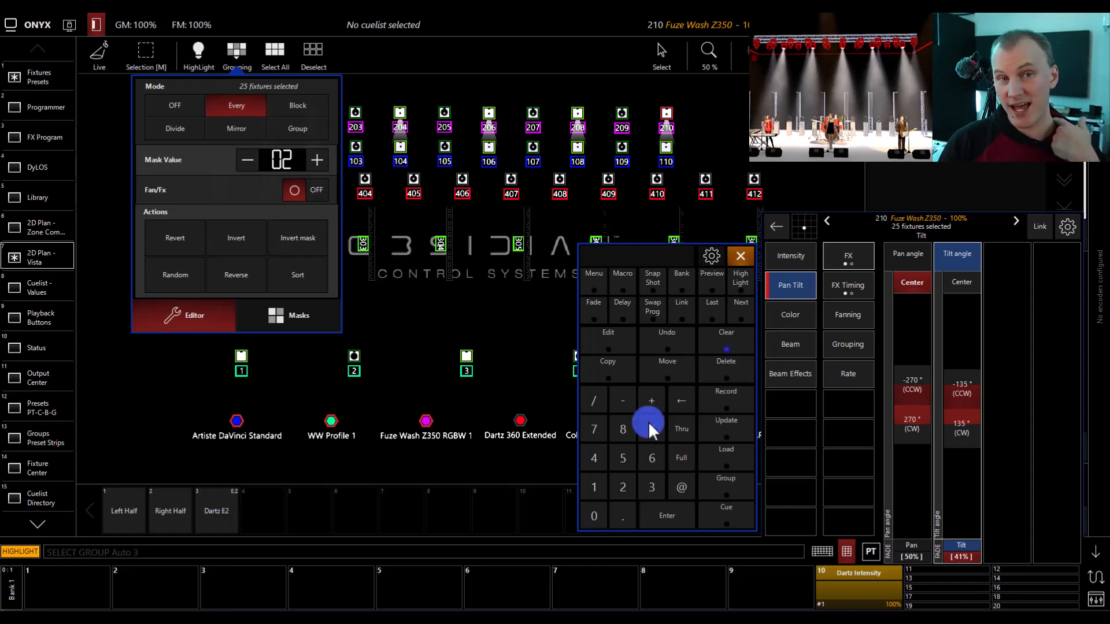
left_click(730, 341)
left_click(729, 340)
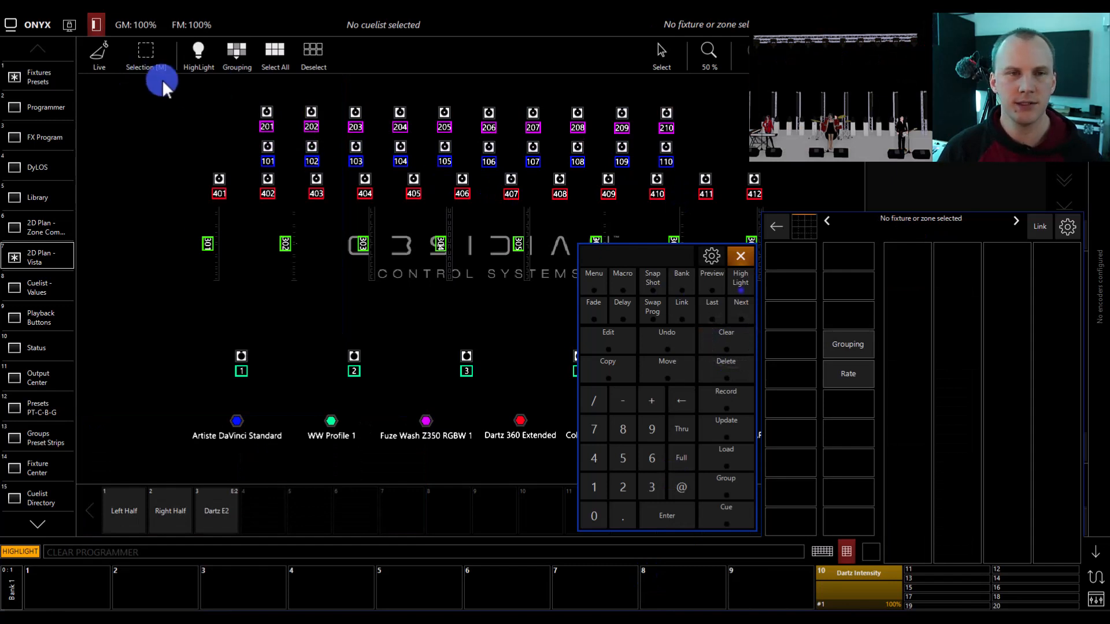
- Select fixtures 201 to 210 and fan their tilt to about +21% on the first and -21% on the last fixture
left_click_drag(244, 99, 688, 137)
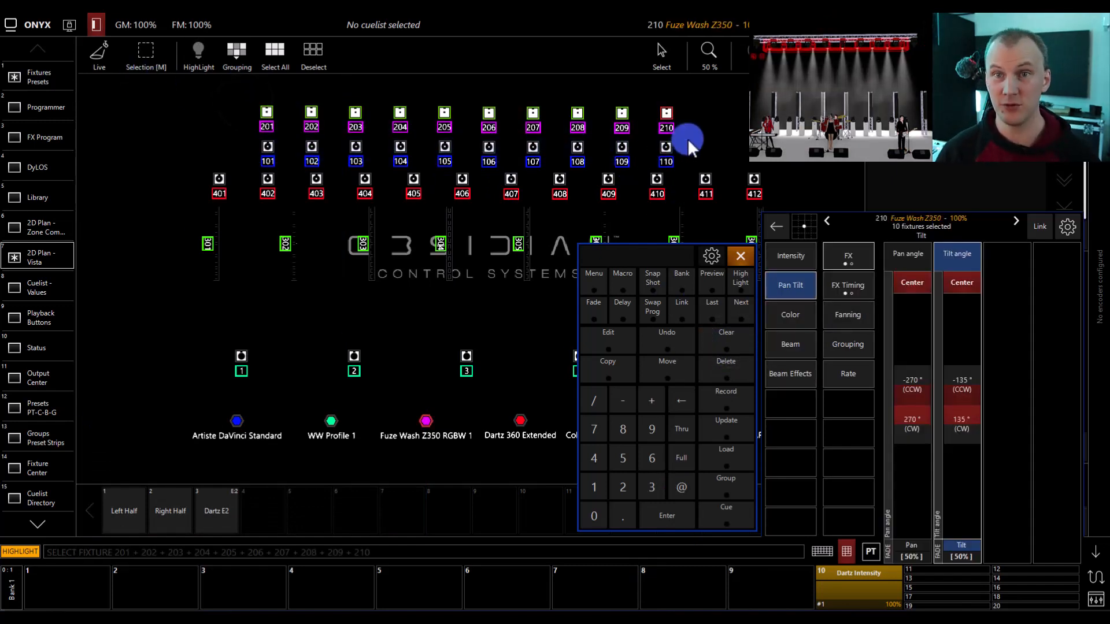
left_click(841, 310)
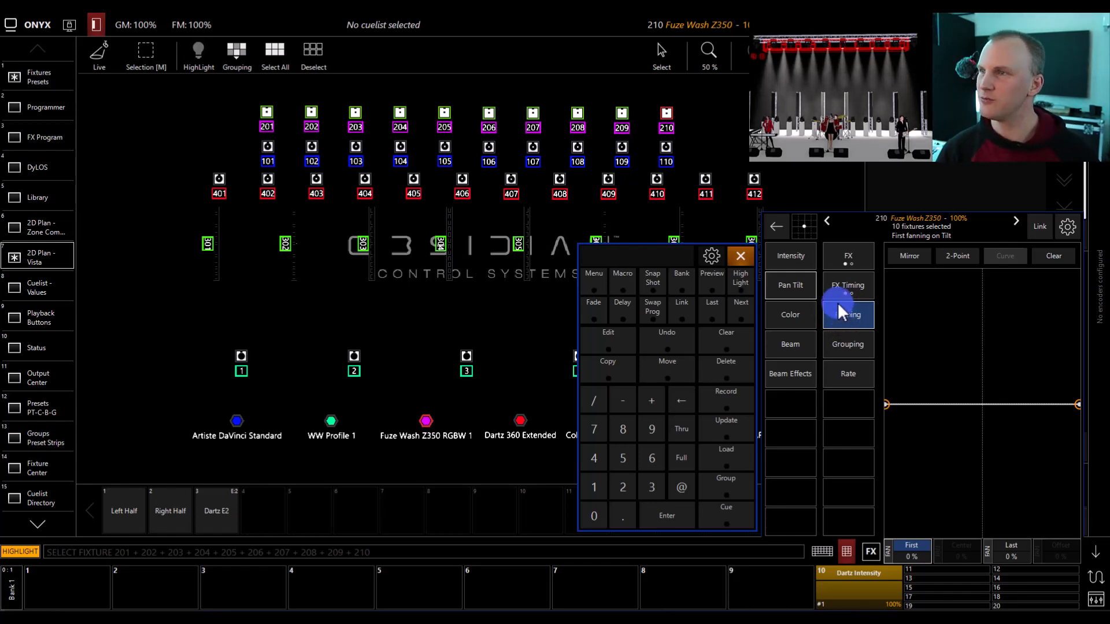
left_click(799, 288)
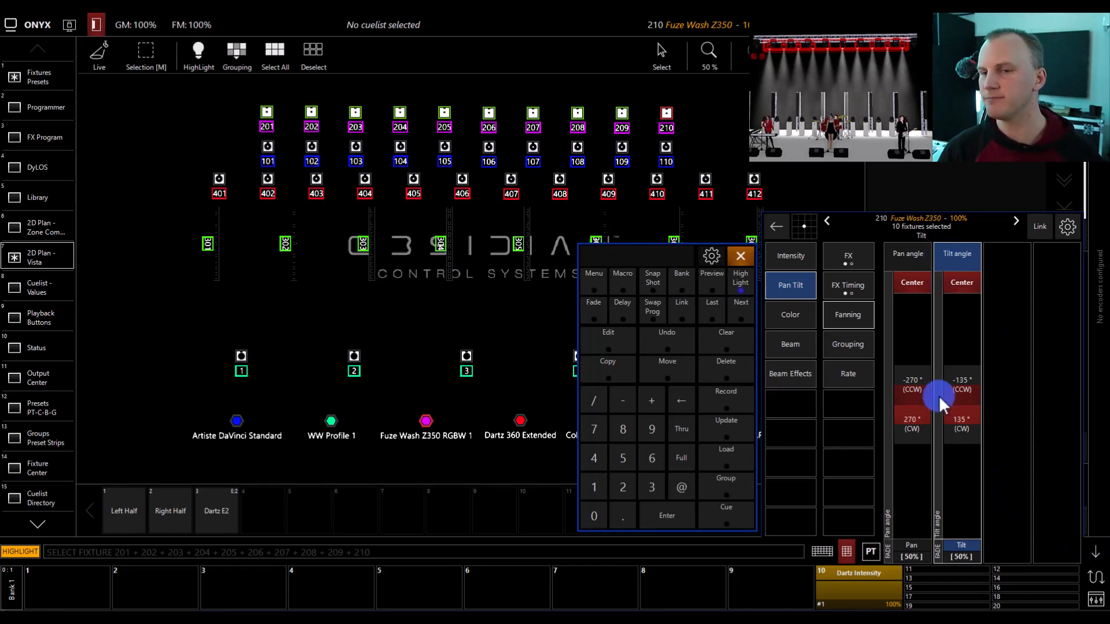
left_click(834, 308)
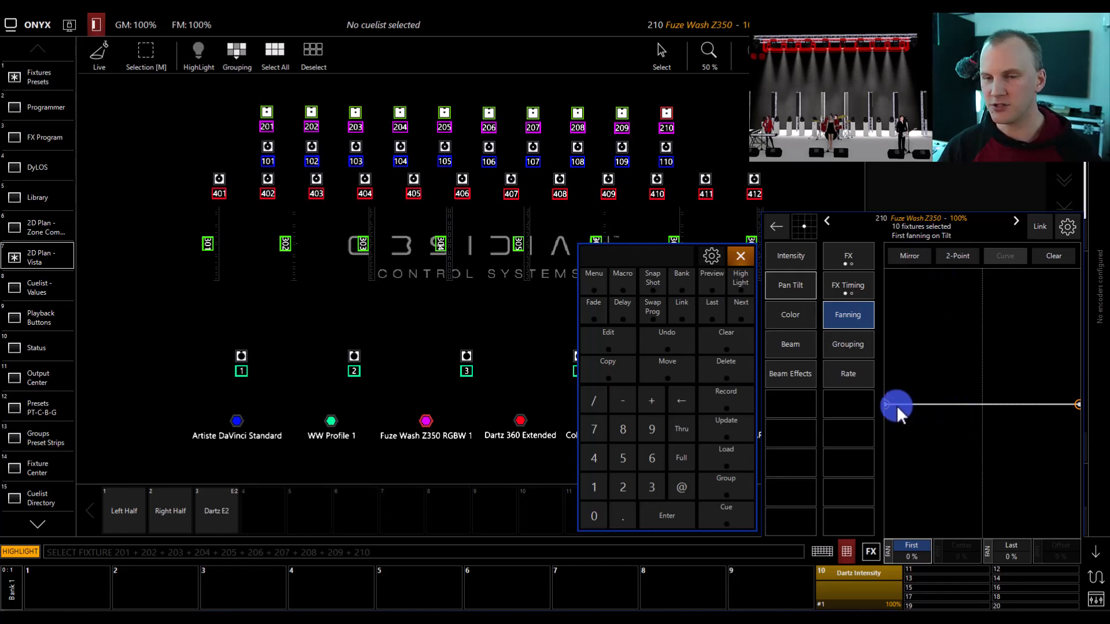
mouse_move(896, 405)
left_mouse_down()
mouse_move(866, 363)
mouse_move(864, 309)
mouse_move(847, 393)
mouse_move(878, 475)
mouse_move(858, 407)
mouse_move(865, 317)
mouse_move(898, 499)
mouse_move(875, 421)
mouse_move(869, 278)
mouse_move(864, 383)
mouse_move(877, 471)
mouse_move(865, 345)
left_mouse_up()
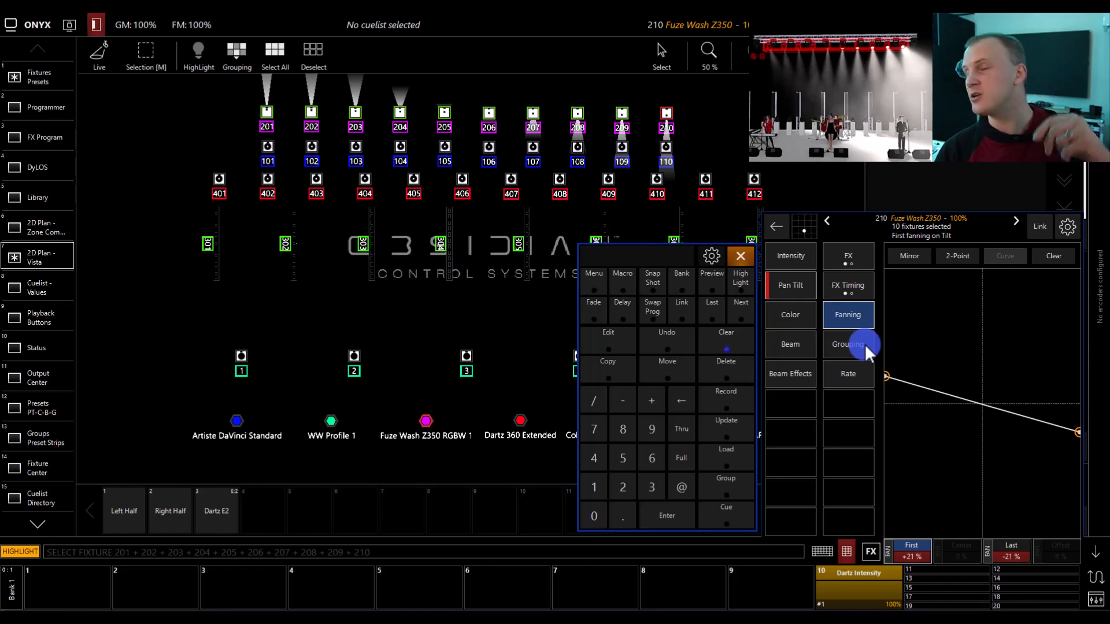
- Flatten the tilt fan's ends to about +1% and -1%, and shape it as a linear three-point fan with its center at about -17%
left_click_drag(865, 345, 887, 403)
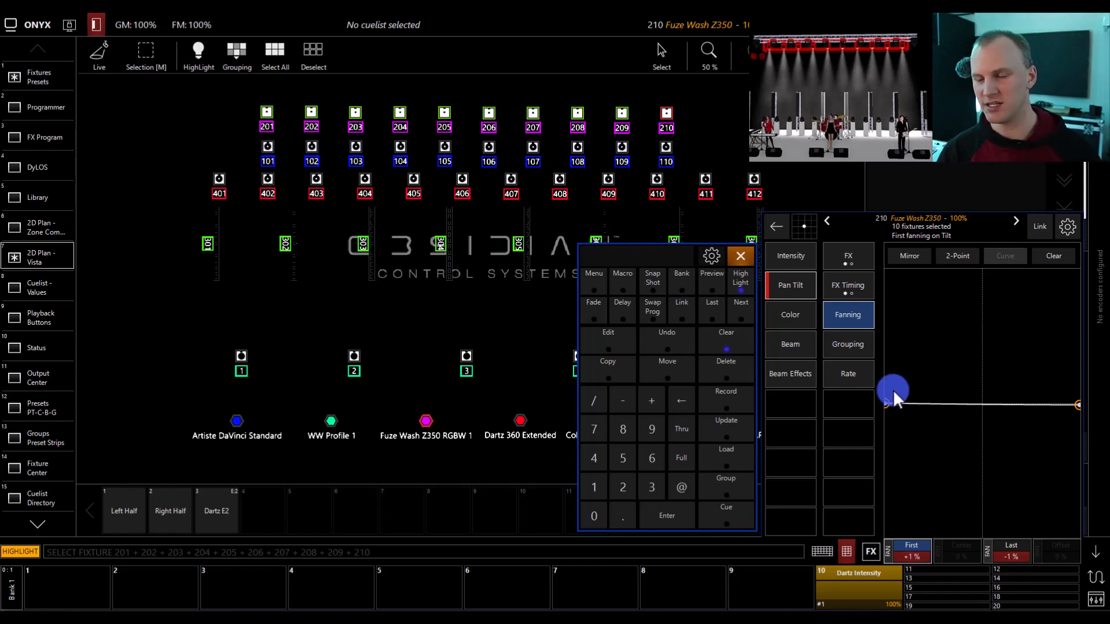
left_click(955, 259)
left_click_drag(986, 403, 969, 425)
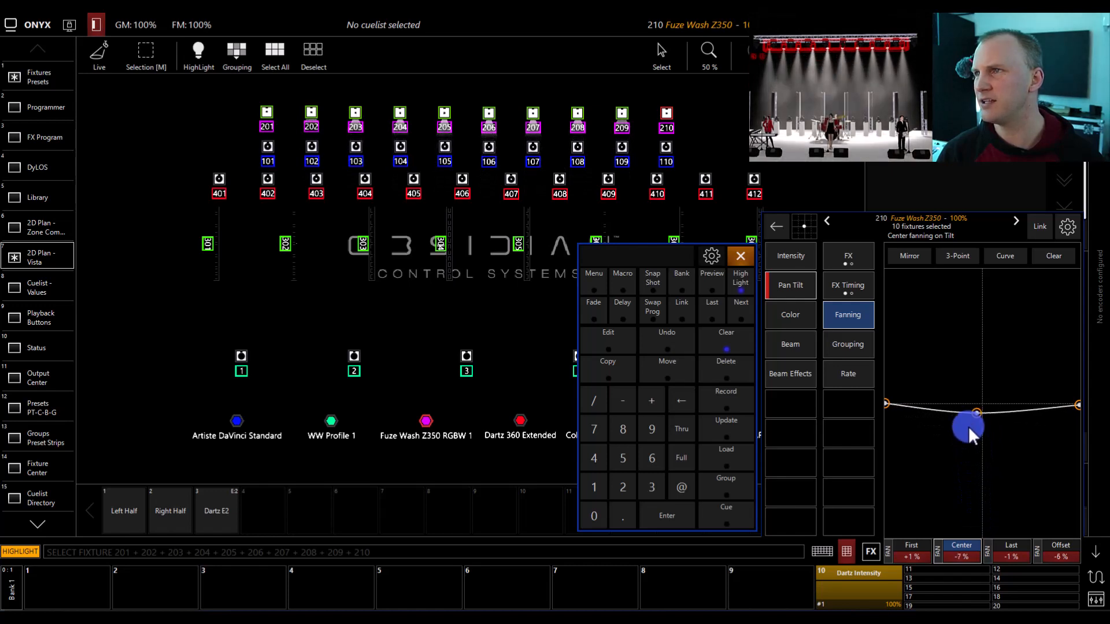
left_click(1006, 255)
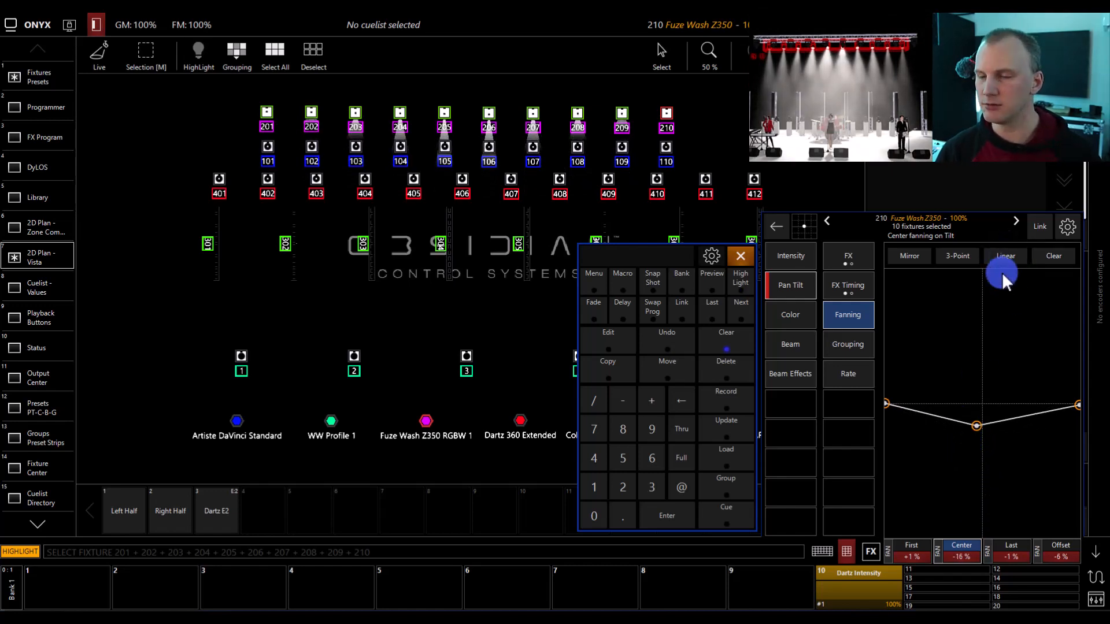
mouse_move(980, 416)
left_mouse_down()
mouse_move(983, 441)
mouse_move(997, 429)
left_mouse_up()
- Switch the tilt fan to separate end points and set the first to about +25% and the last to about +40%
left_click(906, 254)
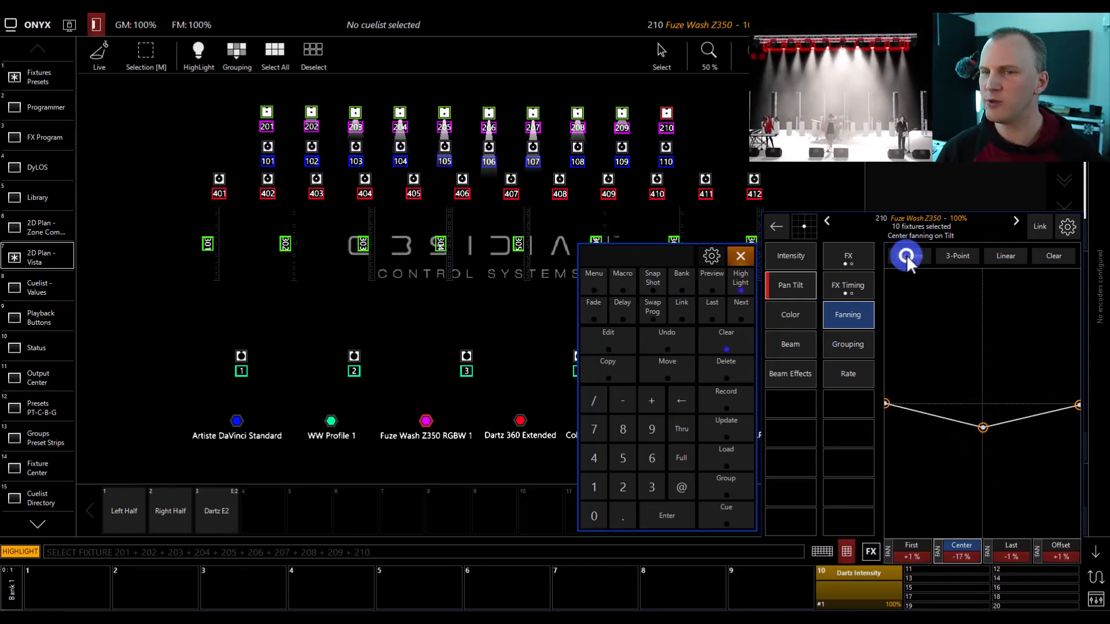
left_click_drag(888, 405, 885, 370)
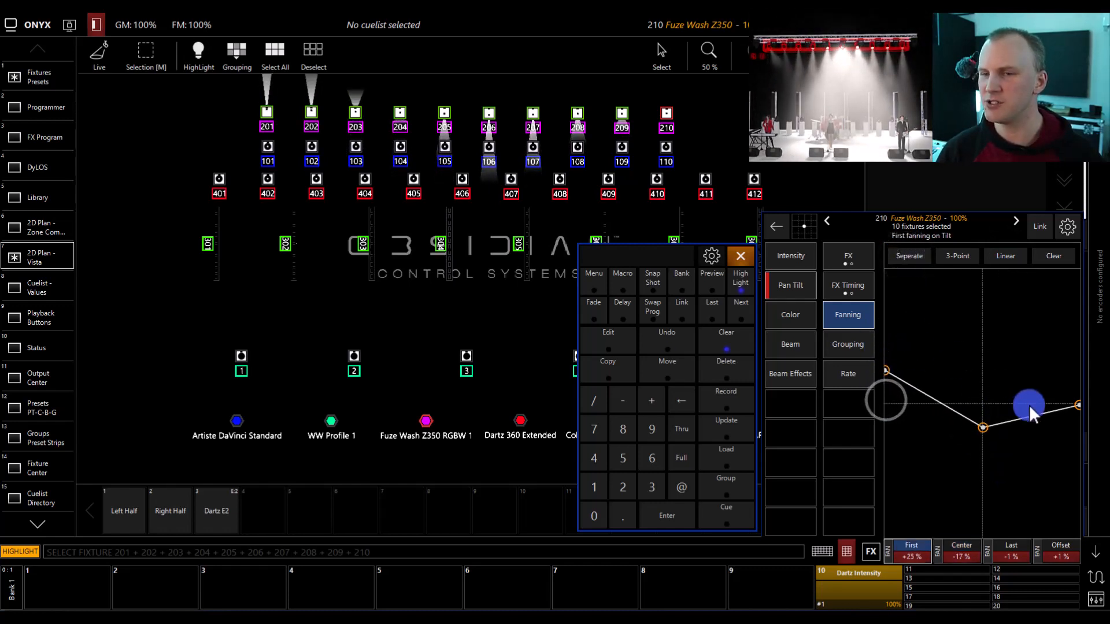
left_click(1079, 405)
left_click_drag(1080, 403, 1021, 283)
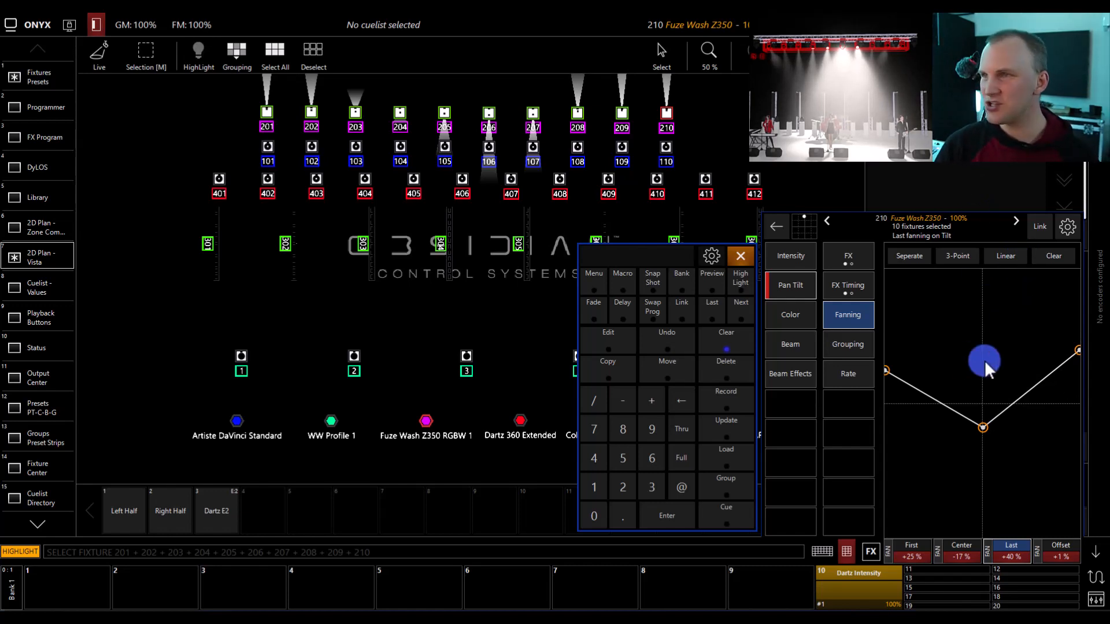
- Fan red from +100% on the first to -100% on the last fixture and set the selection's intensity to full
left_click(773, 313)
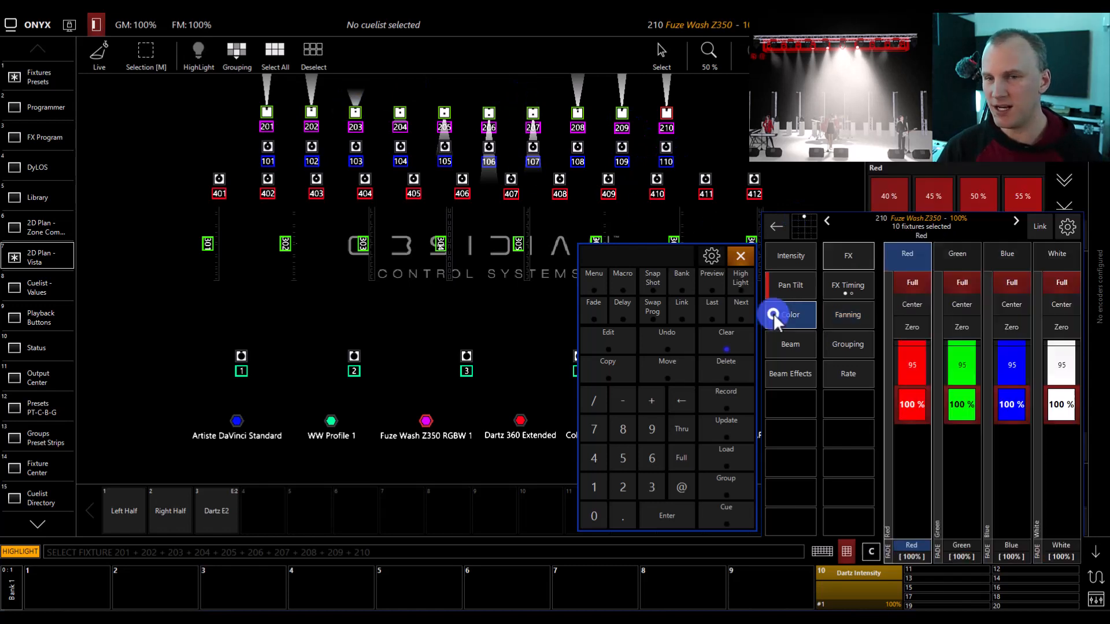
left_click(852, 316)
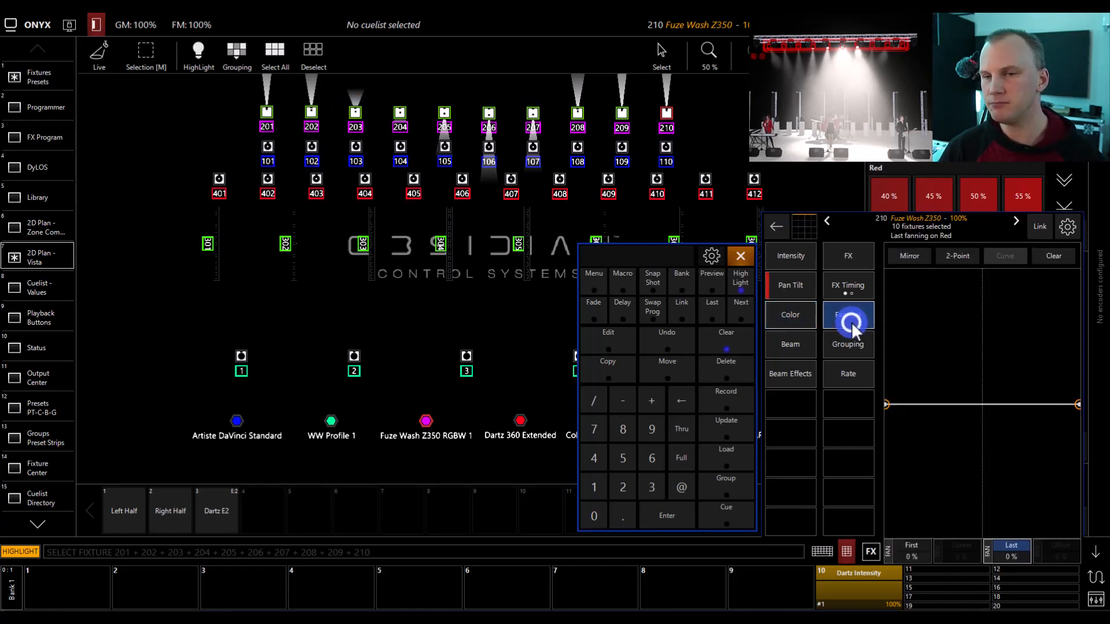
left_click_drag(883, 404, 886, 271)
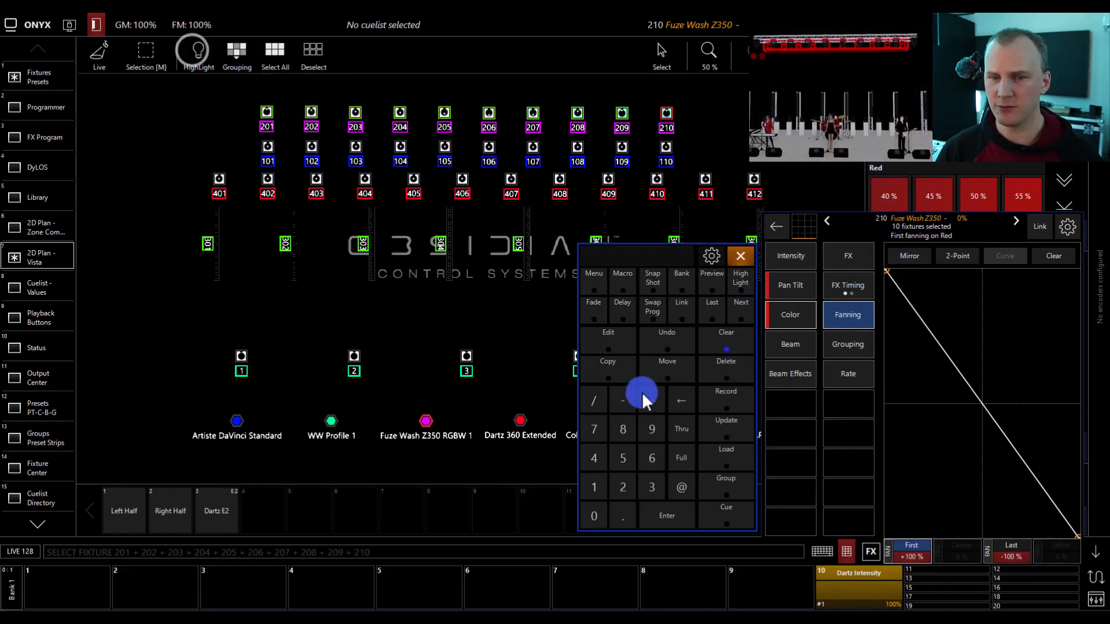
left_click(681, 486)
left_click(679, 456)
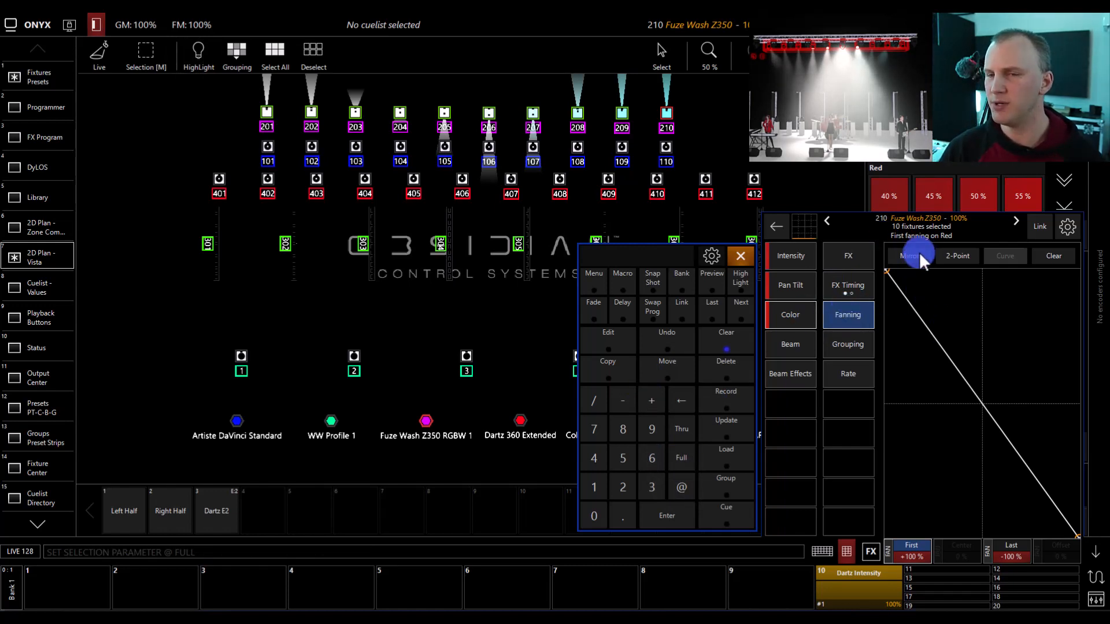
- Set the green, blue and white color values of the selected wash fixtures to zero
left_click(799, 317)
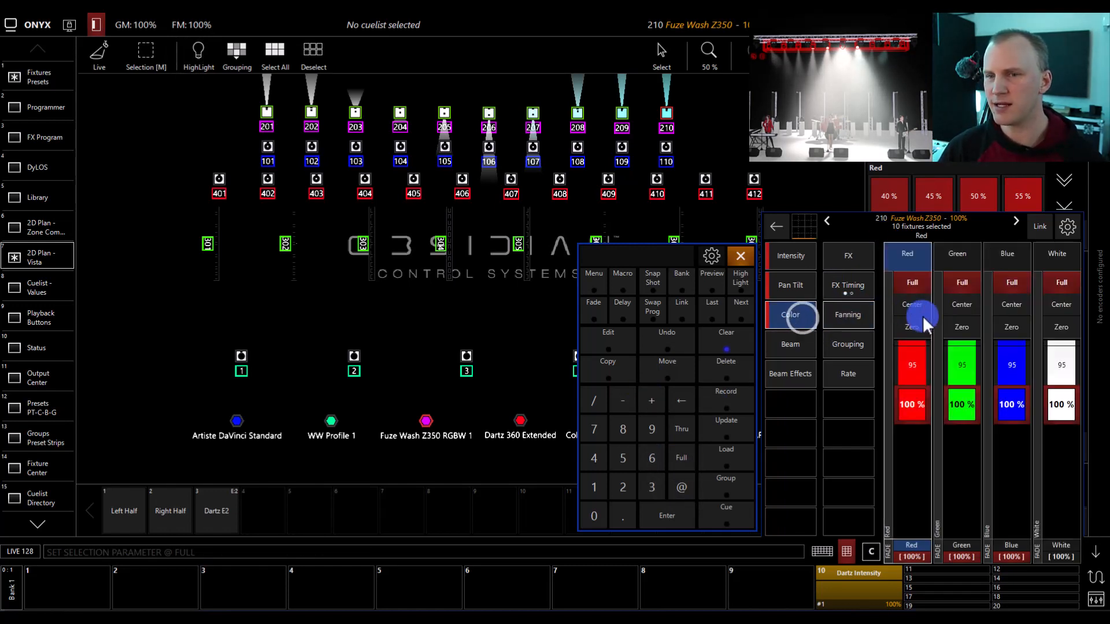
left_click(961, 327)
left_click(1012, 327)
left_click(1058, 327)
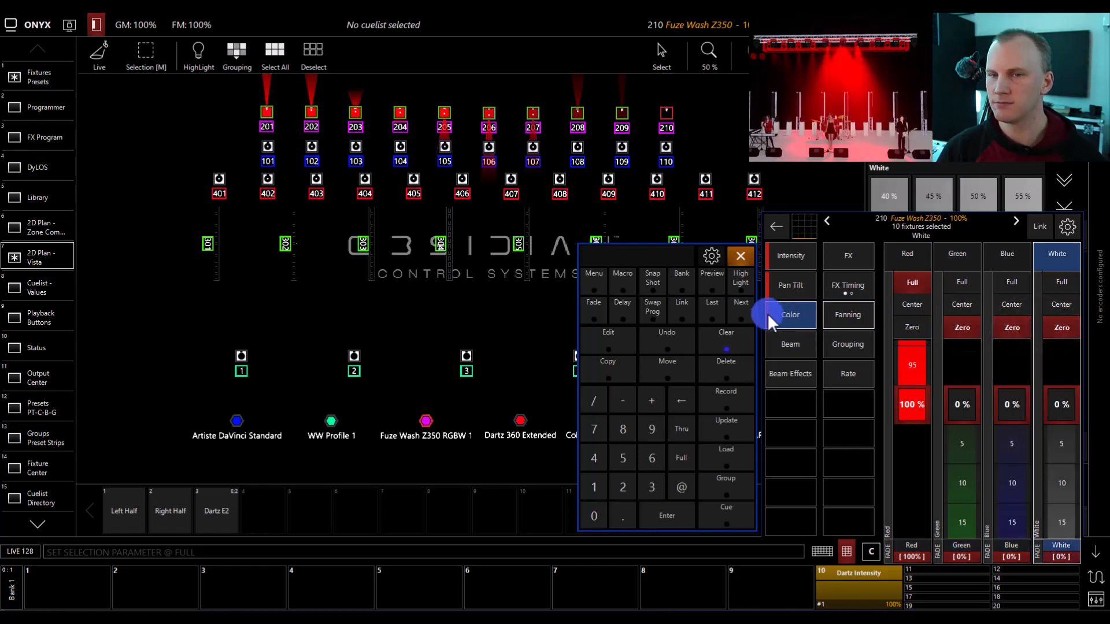
- Fan blue from -100% on the first to +100% on the last selected fixture
left_click(990, 252)
left_click(841, 320)
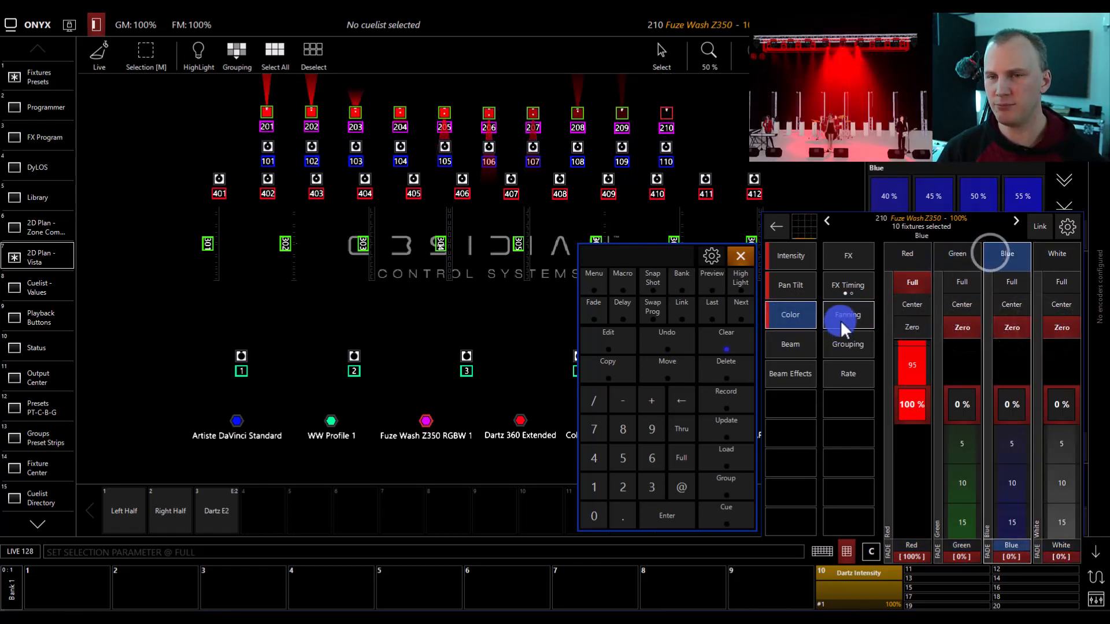
left_click_drag(1074, 404, 1001, 270)
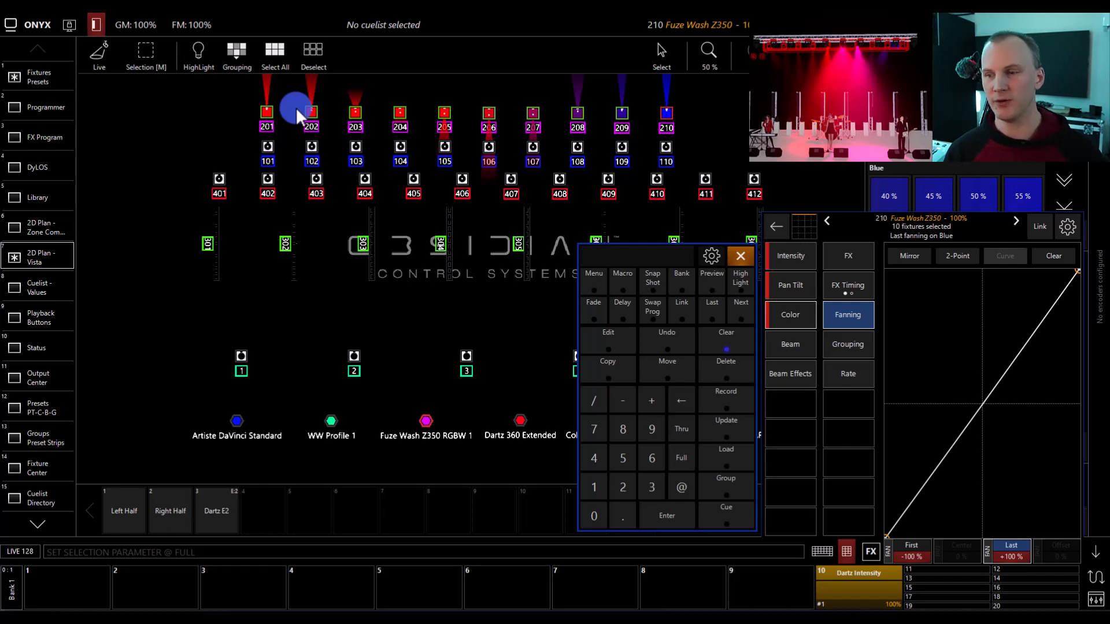
- Select all fixtures in the 2D plan, and deselect and reselect the Fuze Wash fixtures in the Fixtures Presets view
left_click(314, 50)
left_click(274, 51)
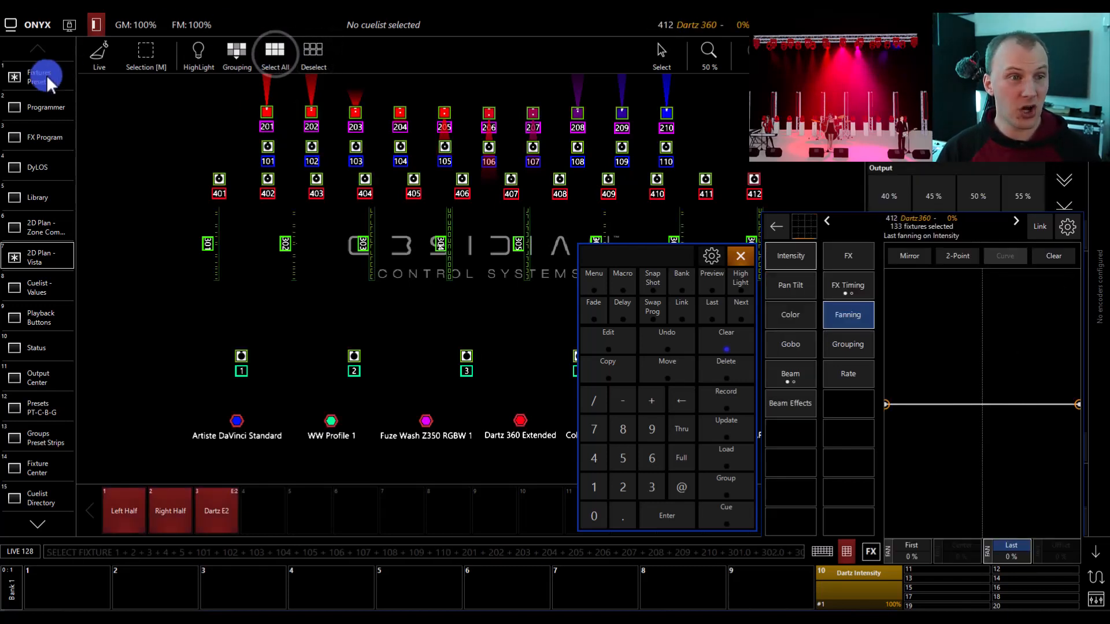
left_click(46, 75)
left_click(341, 52)
left_click(374, 53)
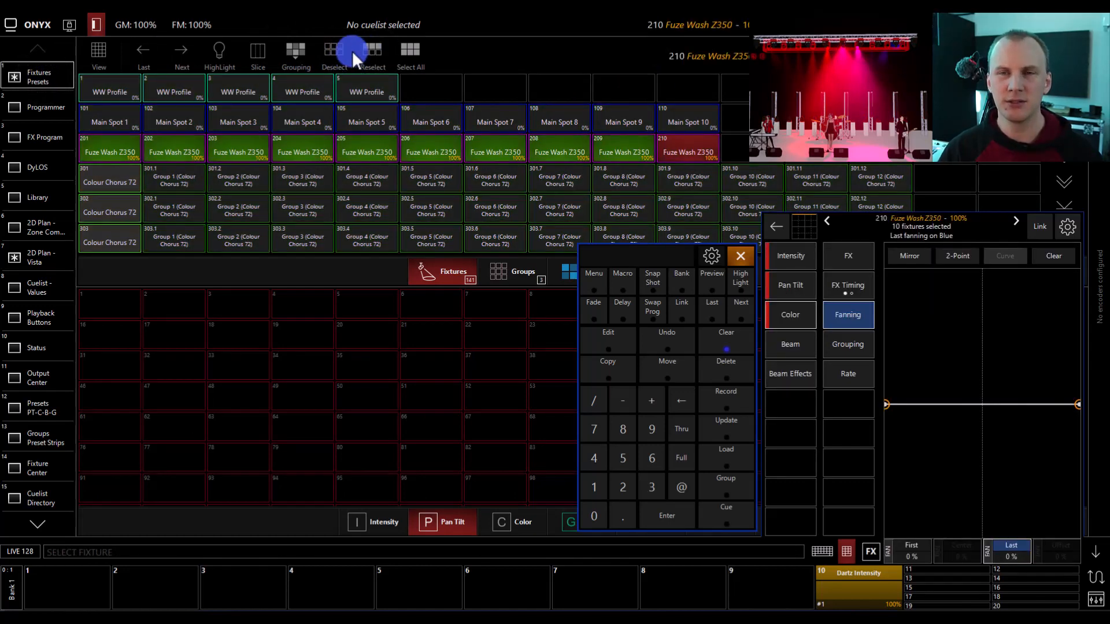
- Close the command keypad and the fanning window, and show the saved fixture groups
left_click(752, 266)
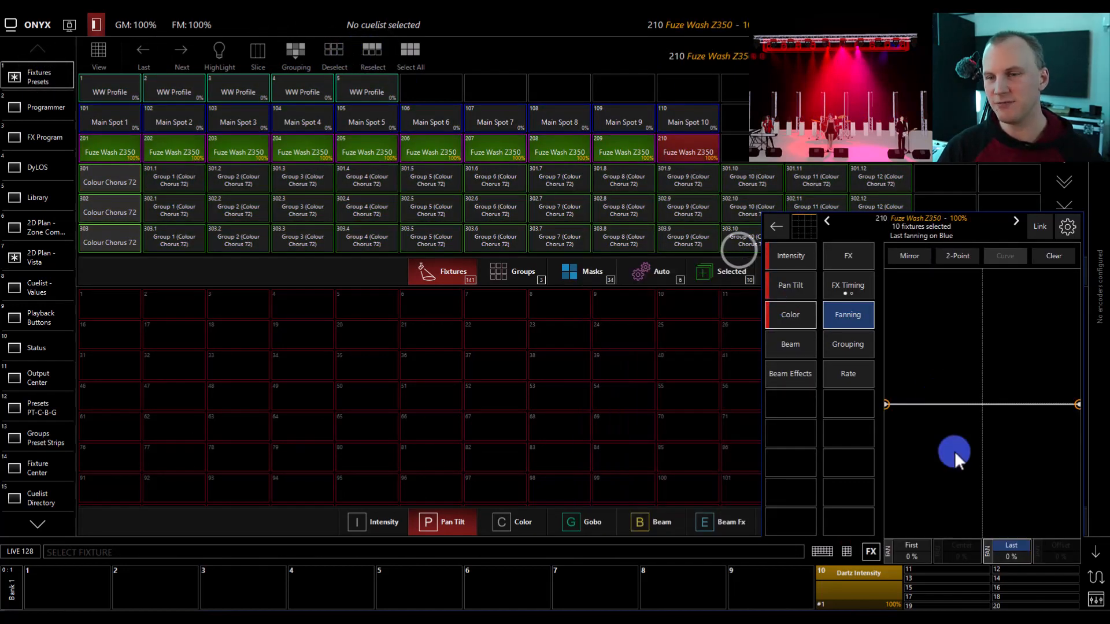
left_click(1096, 558)
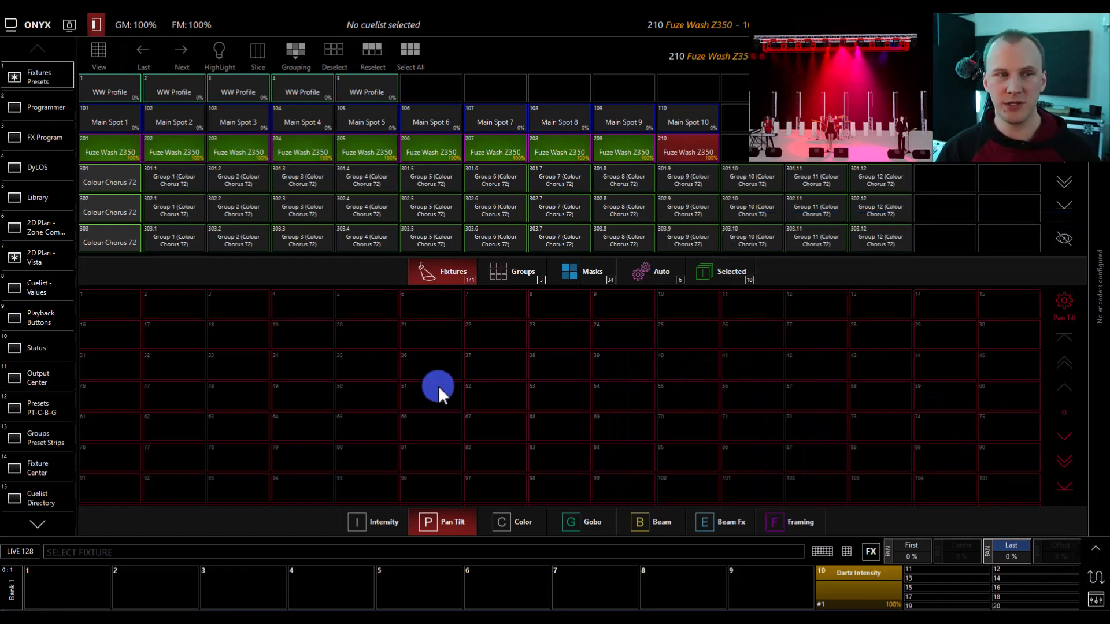
left_click(529, 273)
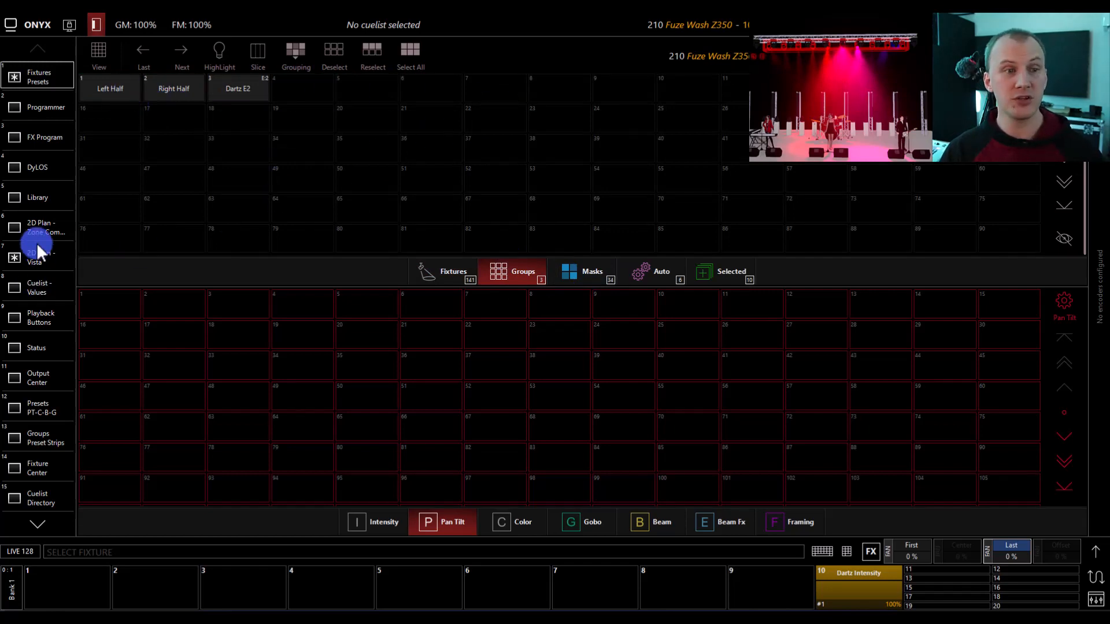
- Return to the Vista 2D plan and select the Left Half group, followed by the Right Half group
left_click(43, 257)
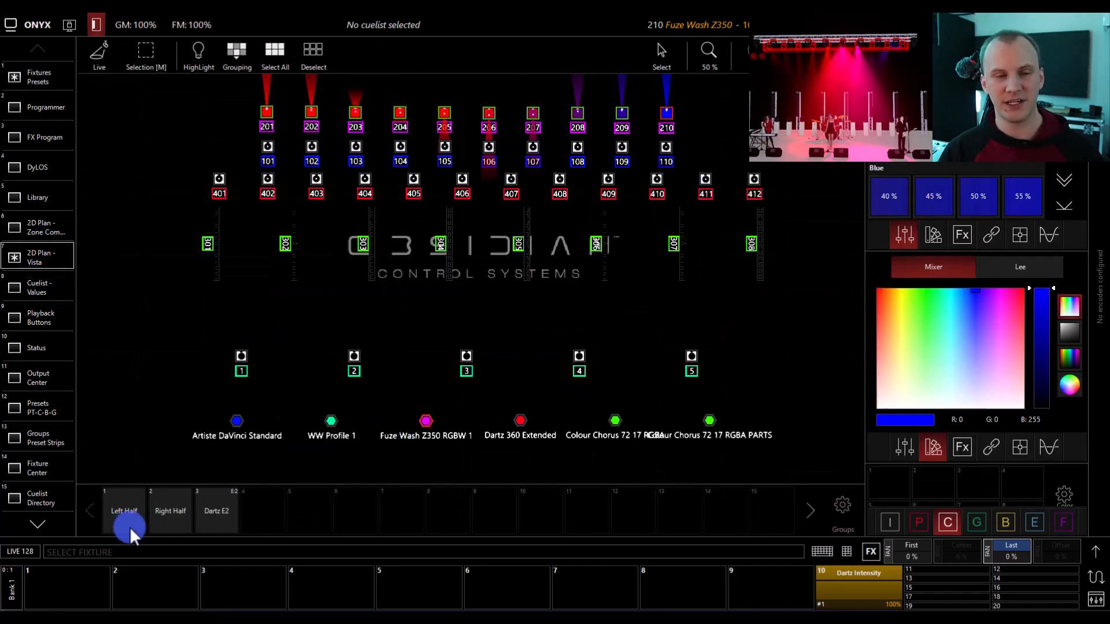
left_click(141, 509)
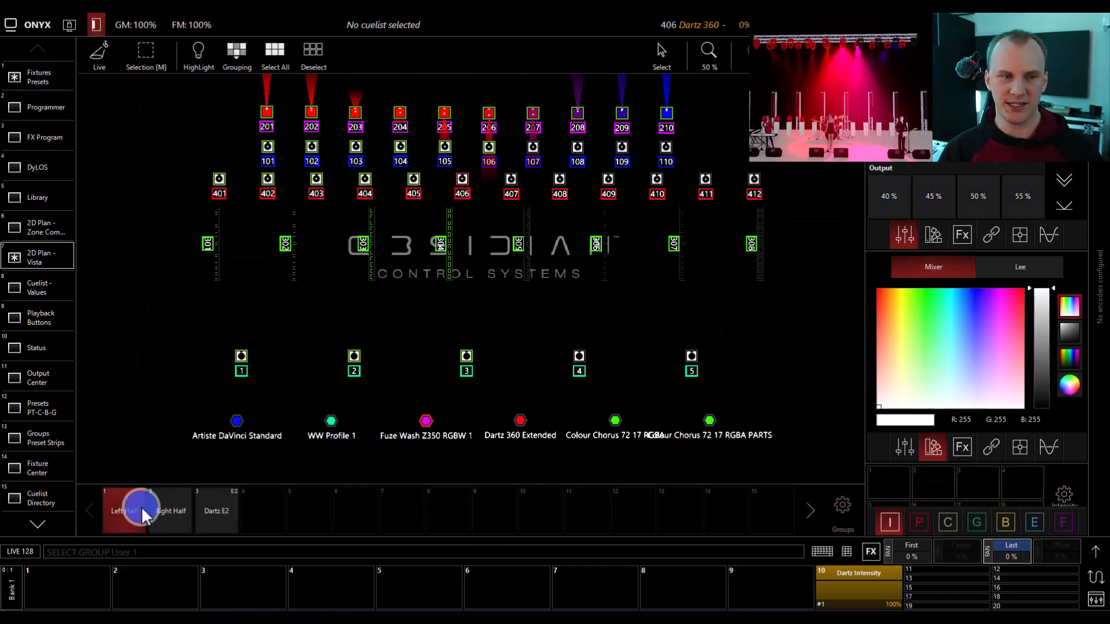
left_click(176, 514)
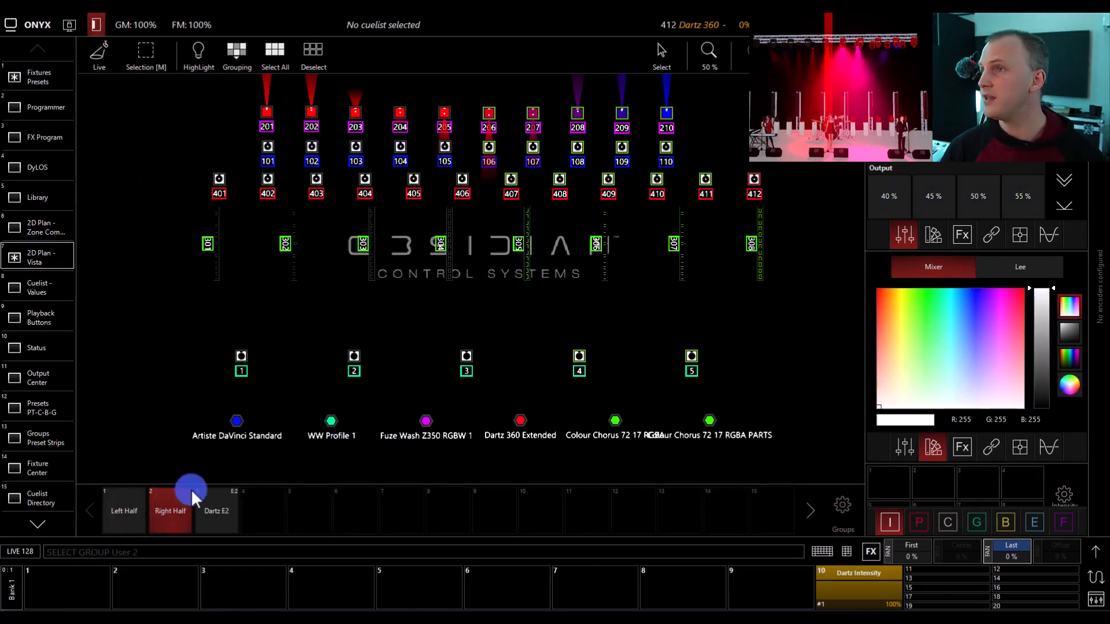
- View the grouping editor for the Right Half selection without changing it, and bring back the command keypad
left_click(235, 61)
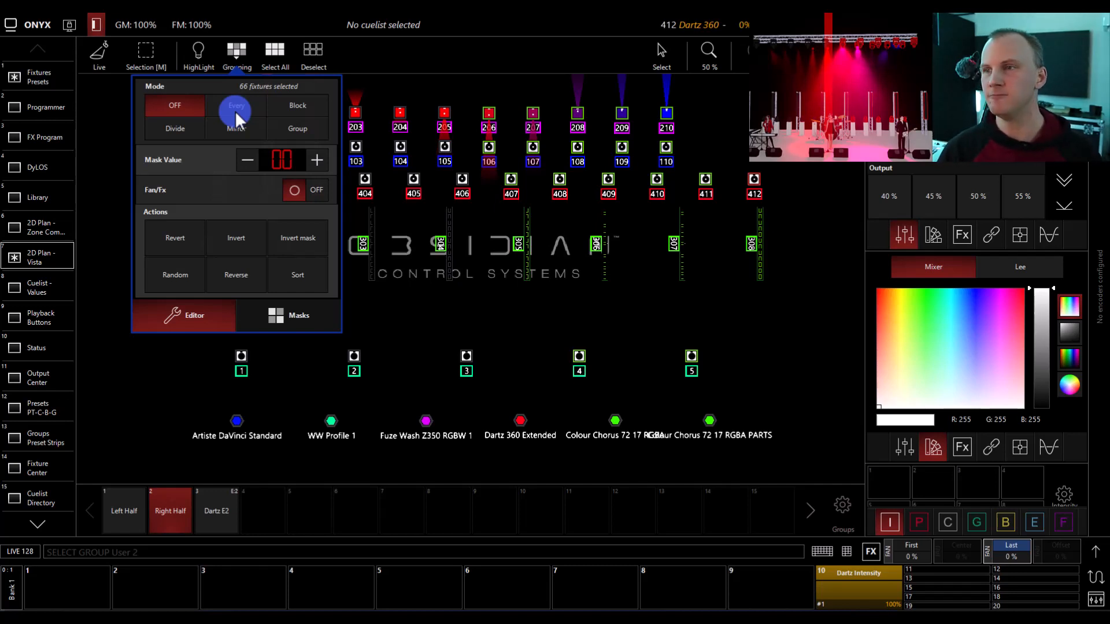
left_click(230, 37)
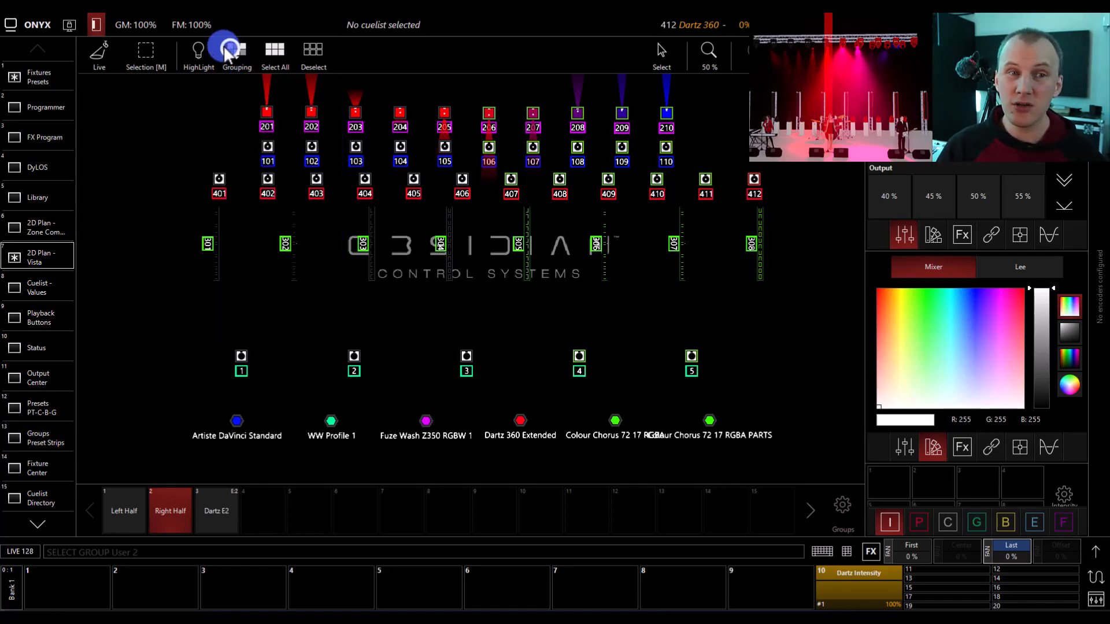
left_click(846, 551)
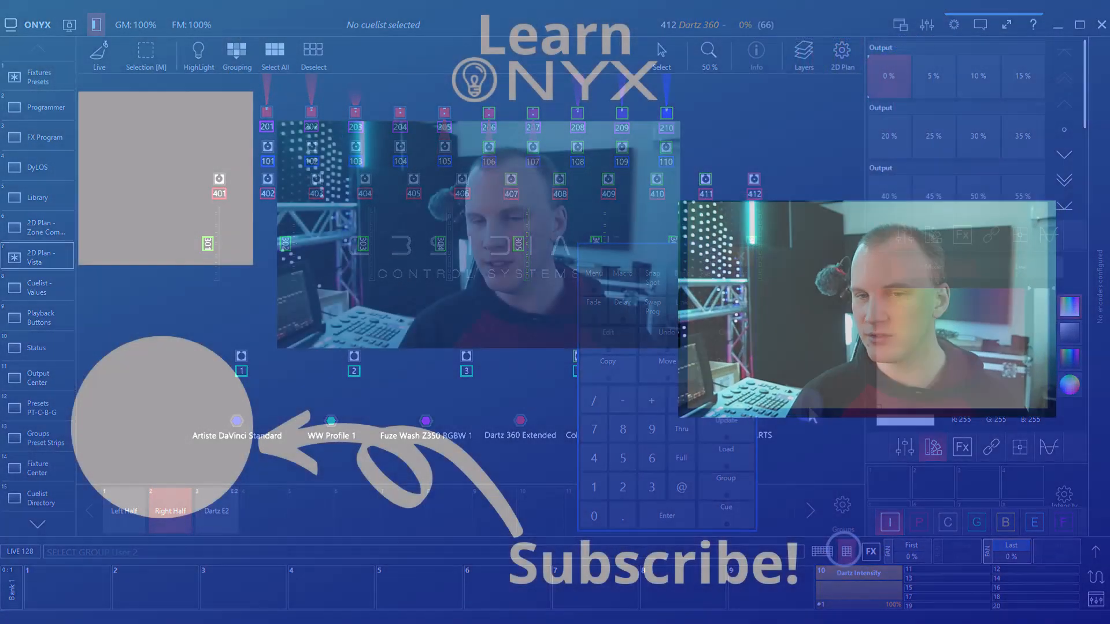